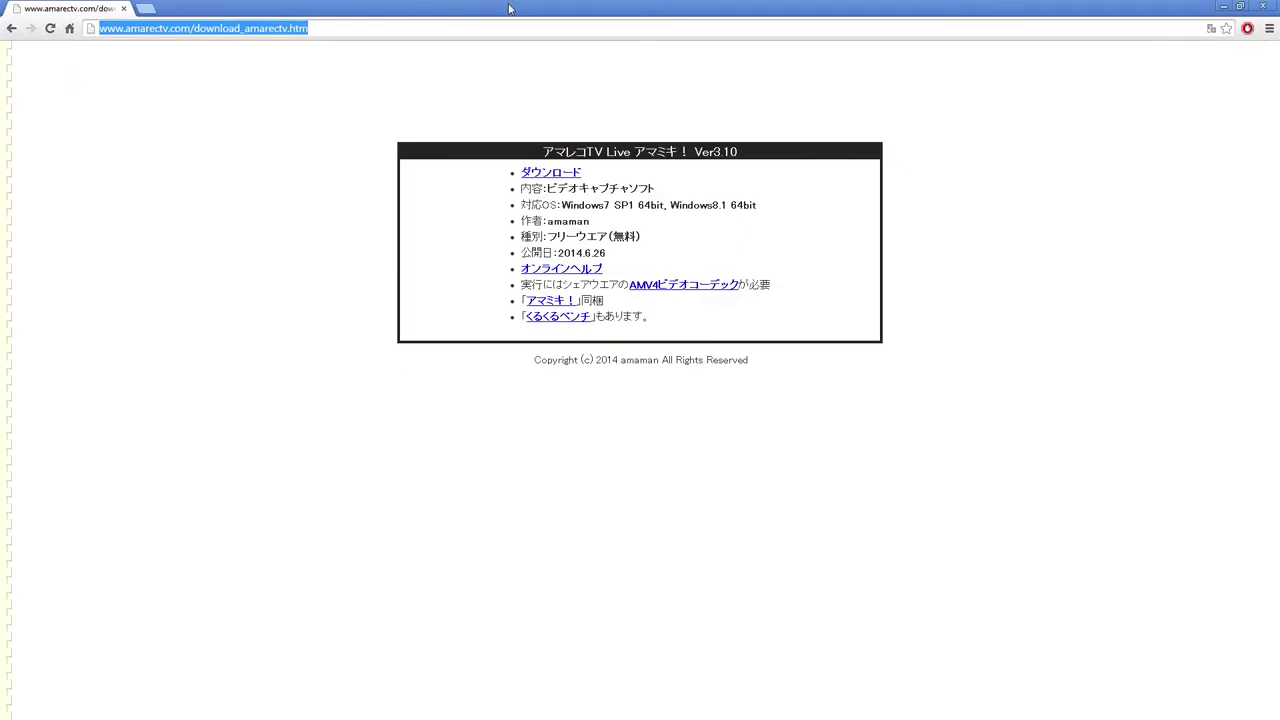
Review the AmaRecTV 3.10 download page, including its supported systems, release details and required codec
{"action": "left_click", "coordinate": [348, 132]}
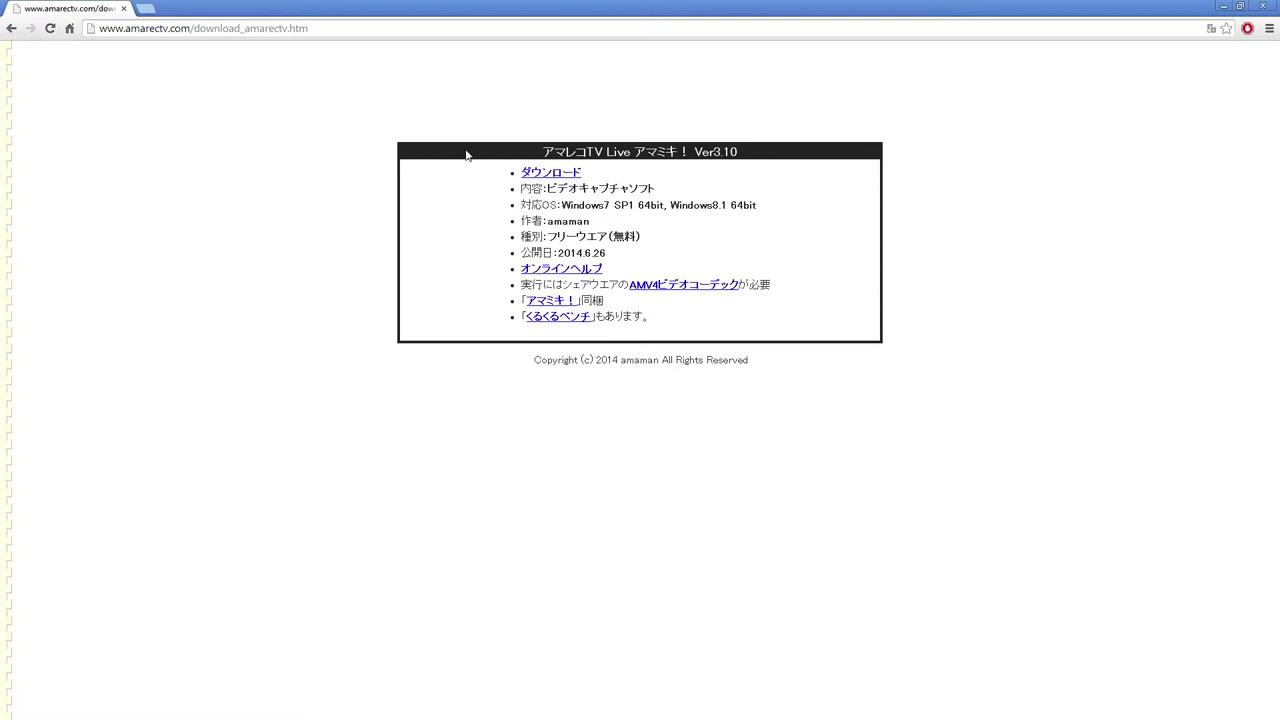
{"action": "left_click_drag", "start_coordinate": [466, 155], "coordinate": [783, 335]}
{"action": "left_click", "coordinate": [783, 335]}
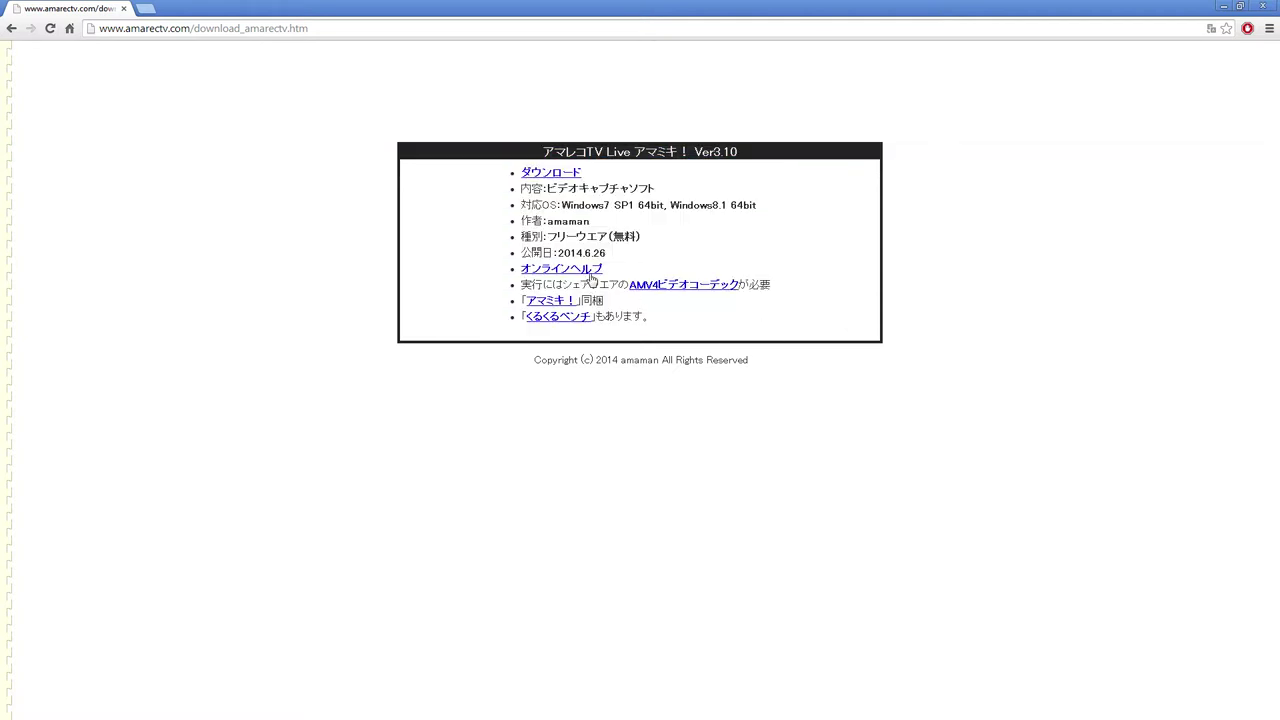
{"action": "left_click_drag", "start_coordinate": [559, 252], "coordinate": [603, 249]}
{"action": "left_click", "coordinate": [605, 248]}
{"action": "left_click_drag", "start_coordinate": [603, 253], "coordinate": [620, 260]}
{"action": "left_click_drag", "start_coordinate": [535, 128], "coordinate": [996, 394]}
{"action": "left_click", "coordinate": [996, 394]}
{"action": "left_click", "coordinate": [380, 30]}
{"action": "left_click", "coordinate": [250, 115]}
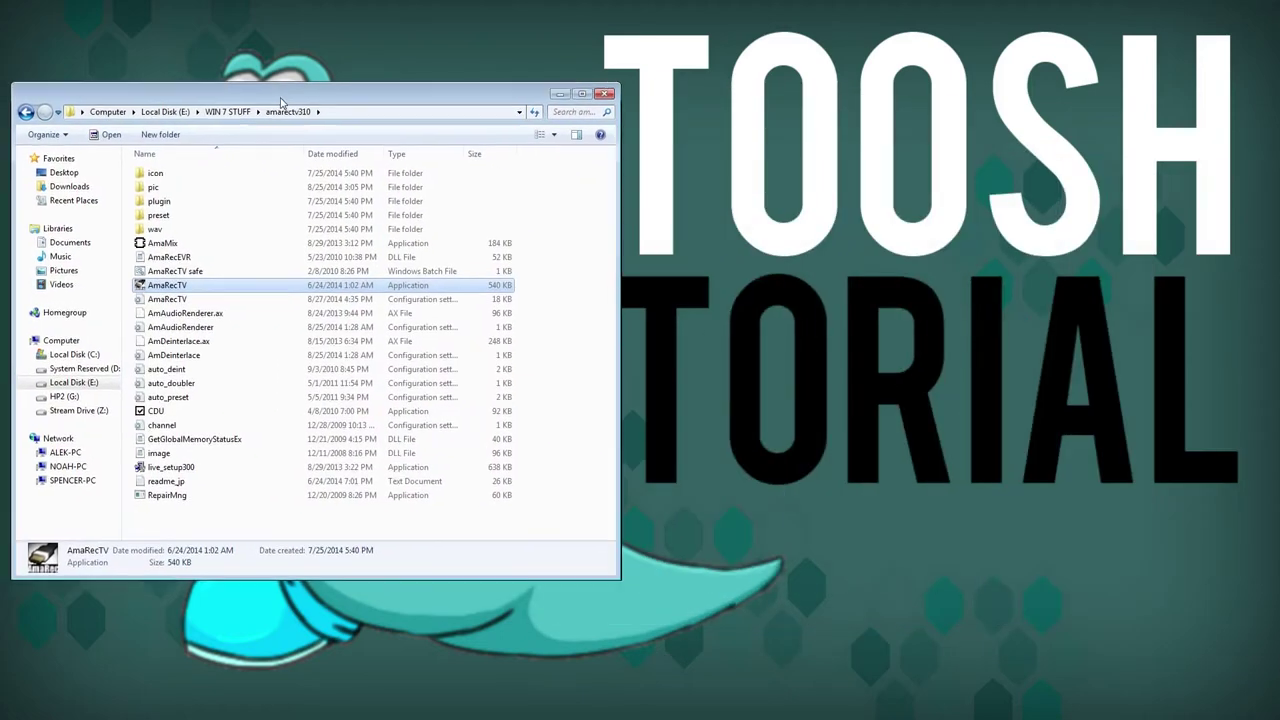
Enlarge the amarectv310 folder window and select the live_setup300 application
{"action": "left_click_drag", "start_coordinate": [677, 541], "coordinate": [782, 642]}
{"action": "key", "text": "F2"}
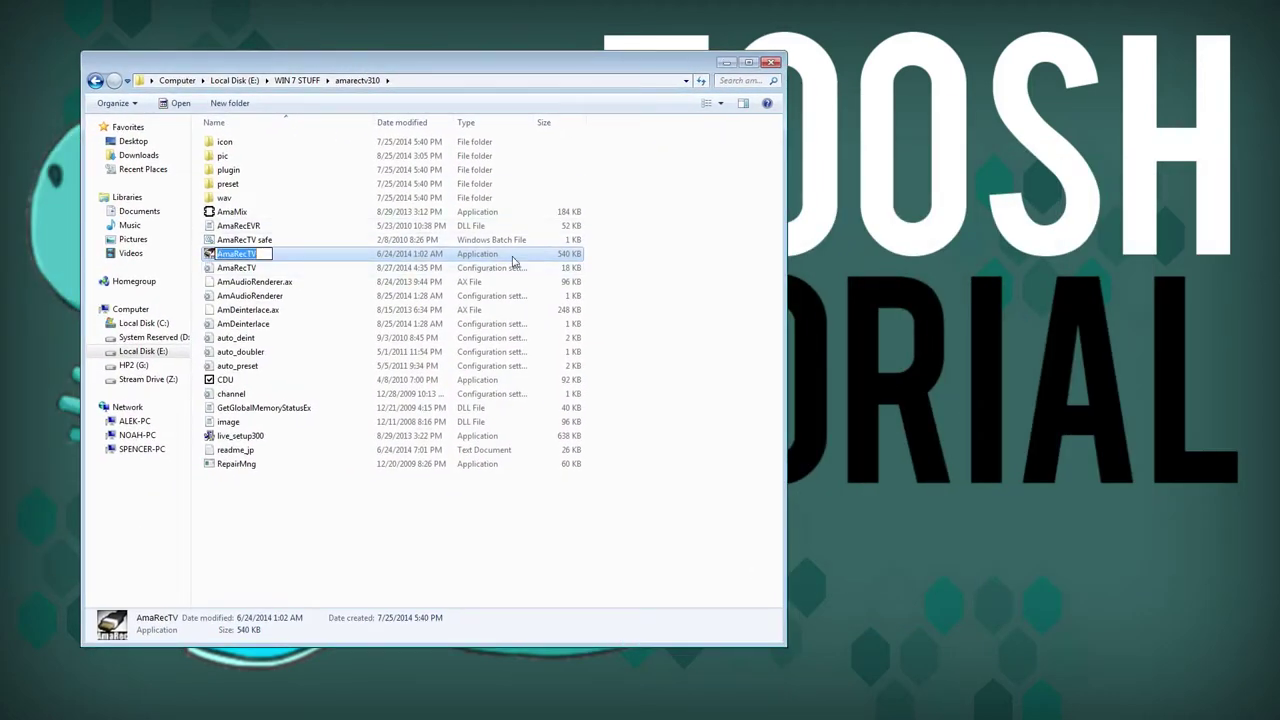
{"action": "left_click", "coordinate": [316, 443]}
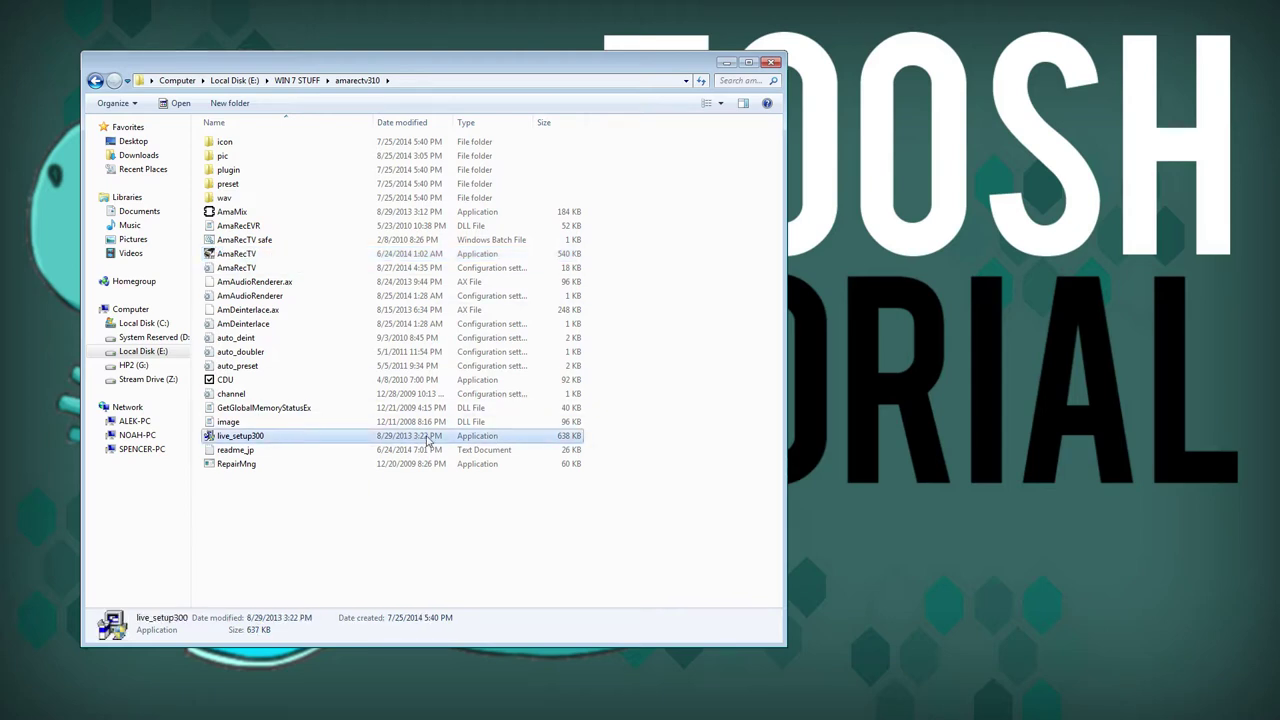
{"action": "key", "text": "Return"}
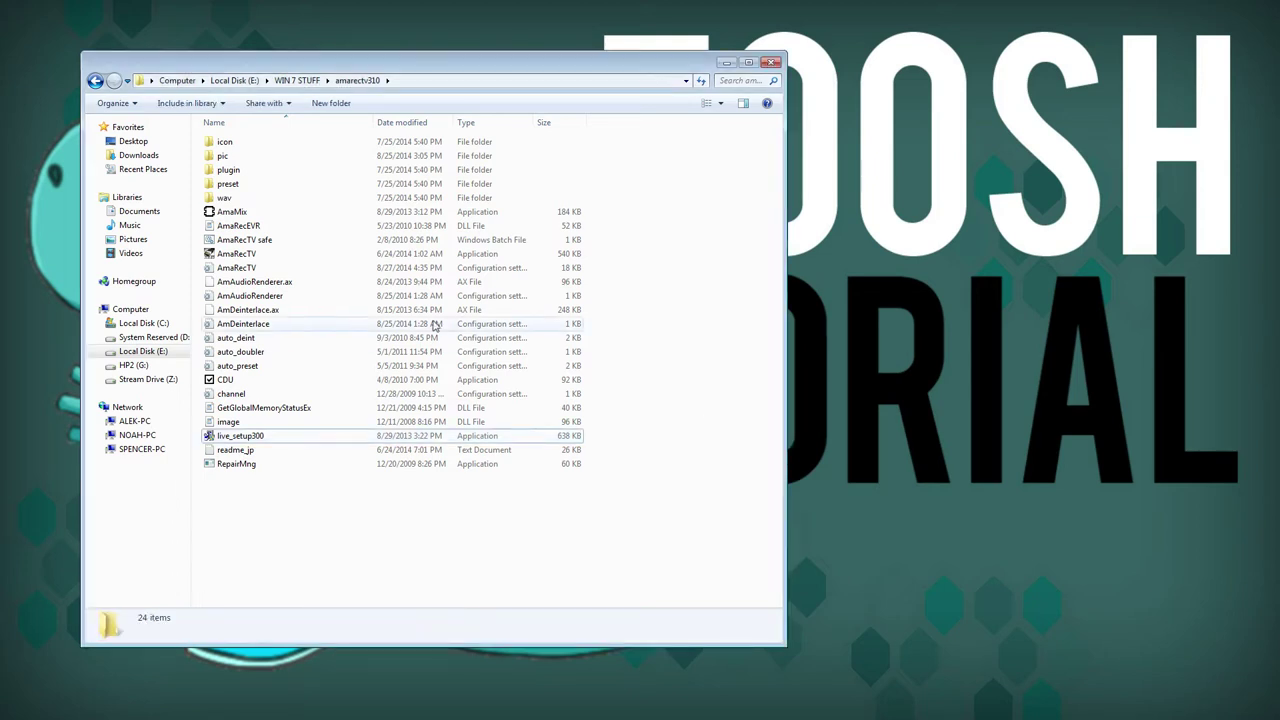
Launch the AmaRecTV application from the amarectv310 folder and place its preview window beside the folder window
{"action": "left_click", "coordinate": [320, 253]}
{"action": "key", "text": "Return"}
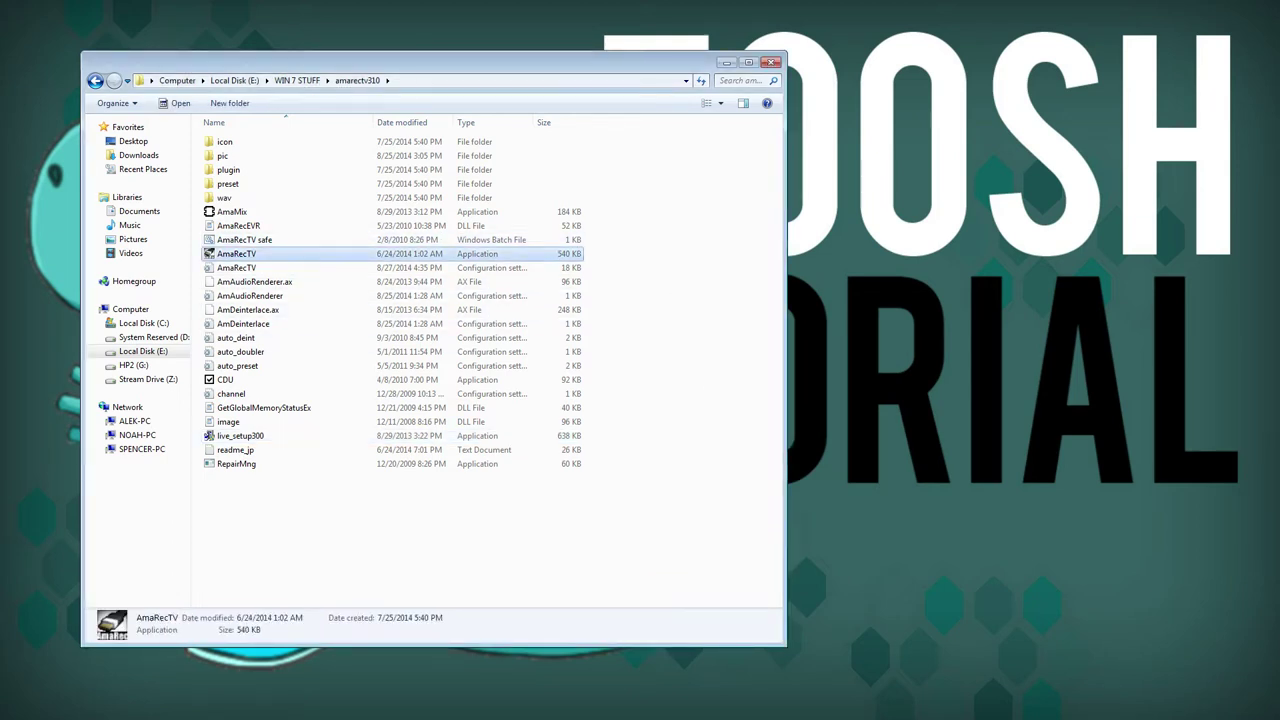
{"action": "left_click_drag", "start_coordinate": [908, 152], "coordinate": [1021, 70]}
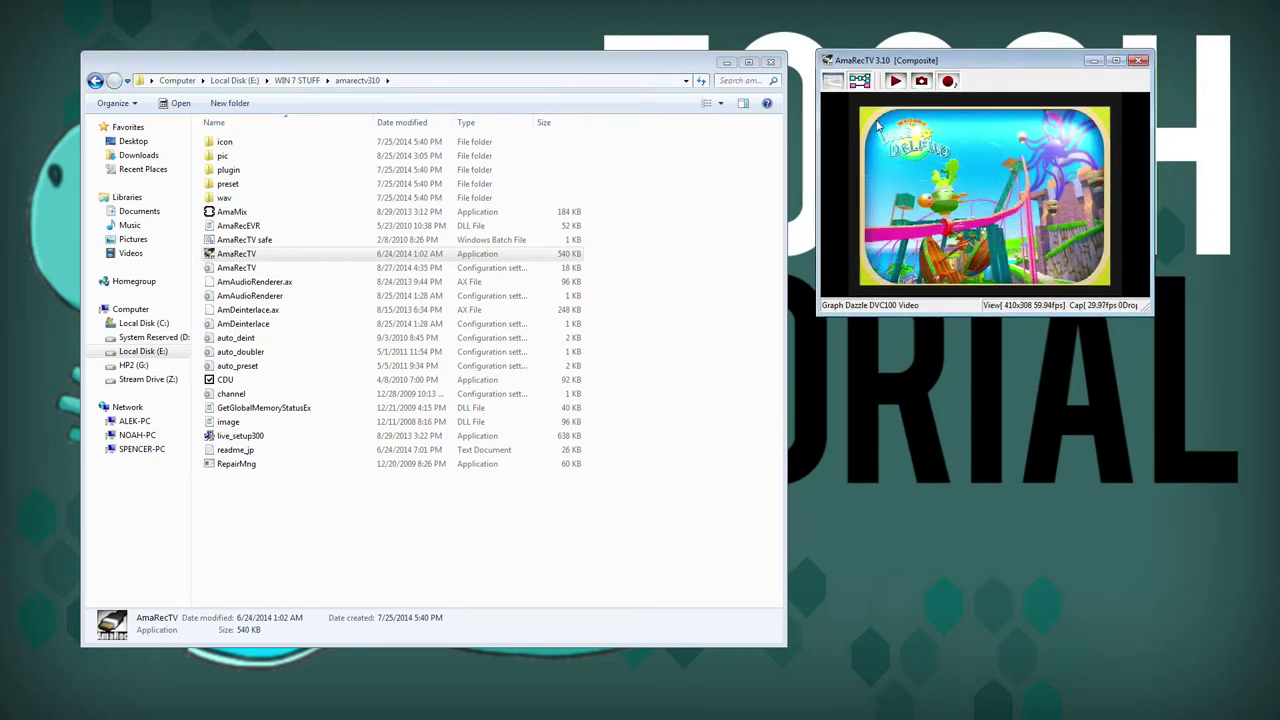
Open the AmaRecTV configuration below the preview, set the Dazzle DVC100 video input to Composite and apply the device settings
{"action": "left_click", "coordinate": [951, 82]}
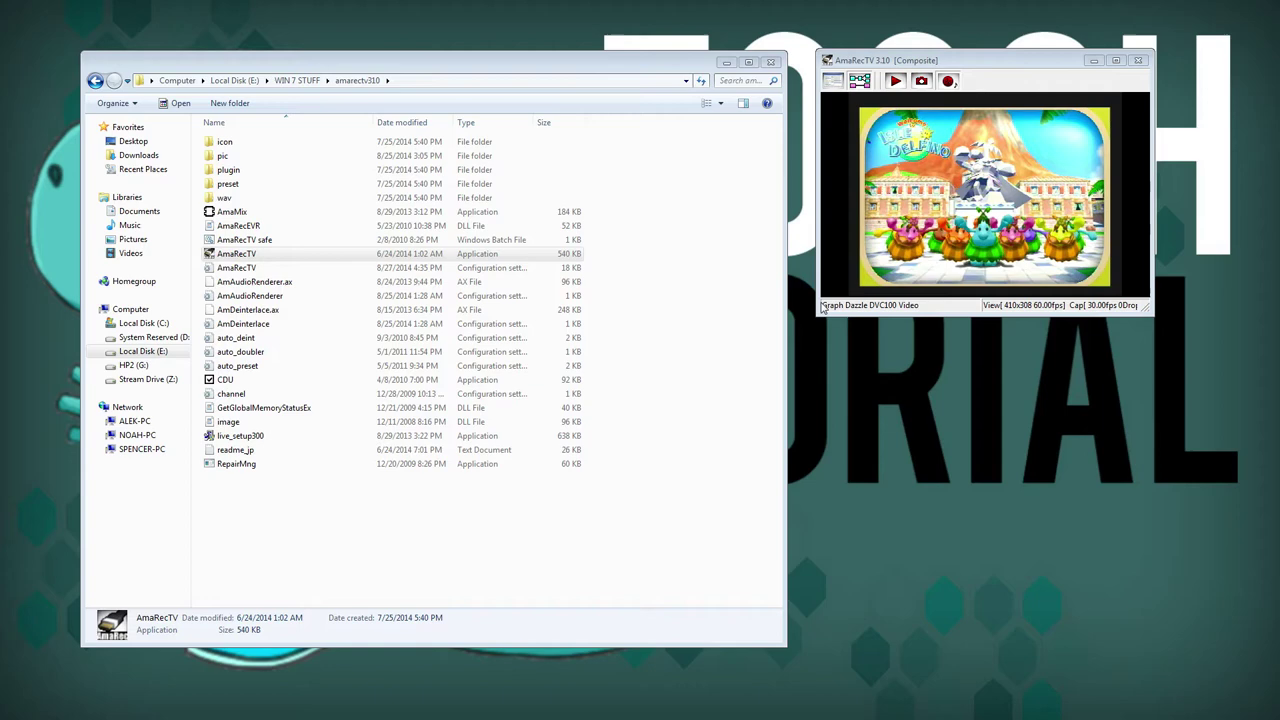
{"action": "left_click_drag", "start_coordinate": [894, 277], "coordinate": [855, 336]}
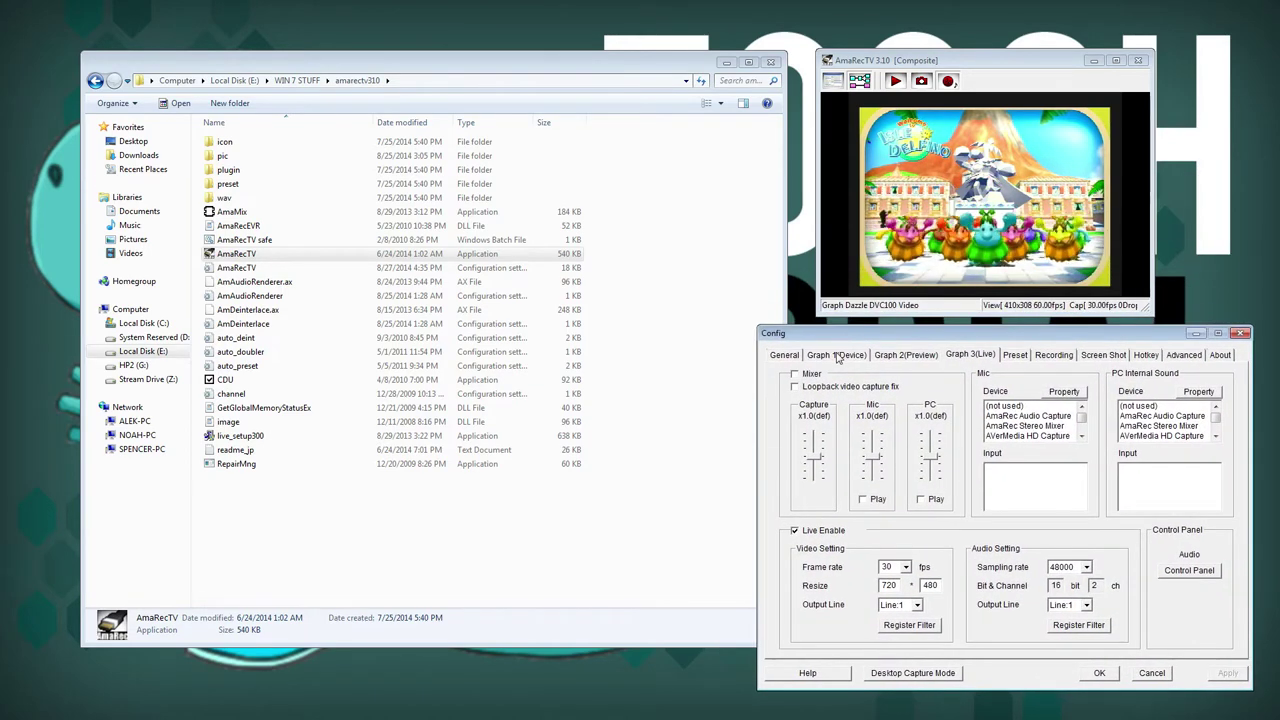
{"action": "left_click", "coordinate": [838, 356]}
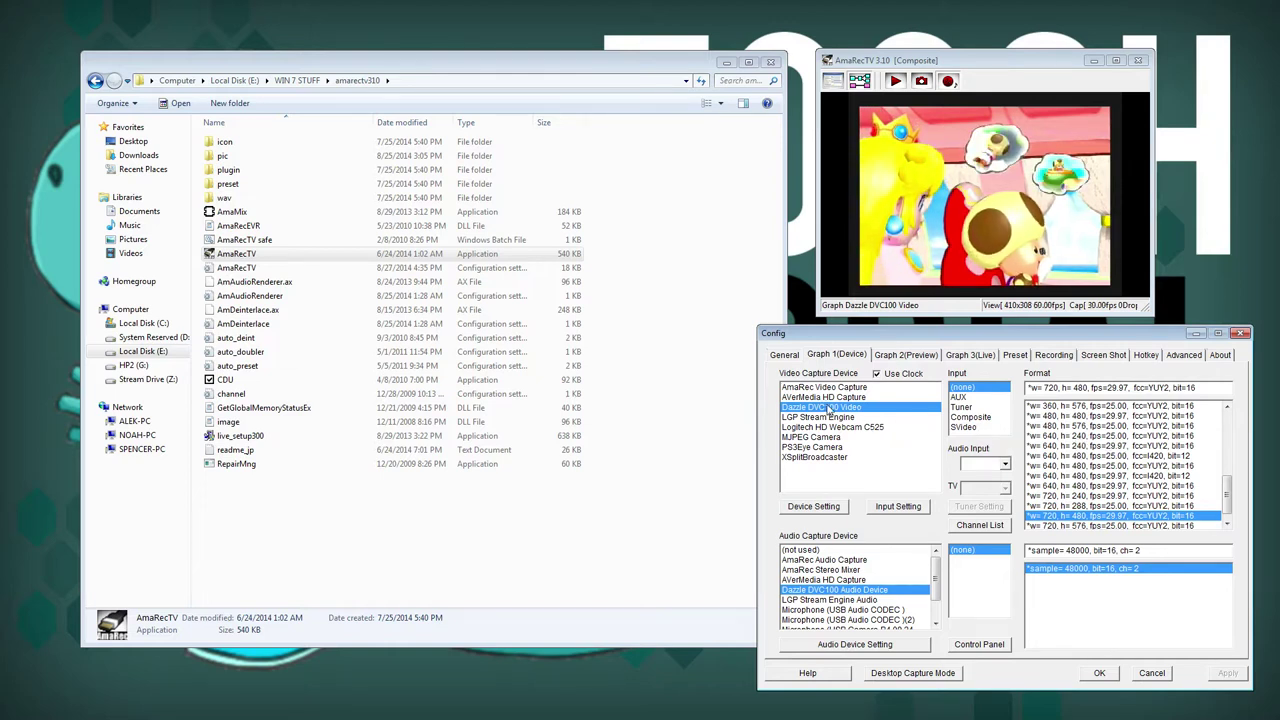
{"action": "left_click", "coordinate": [972, 417]}
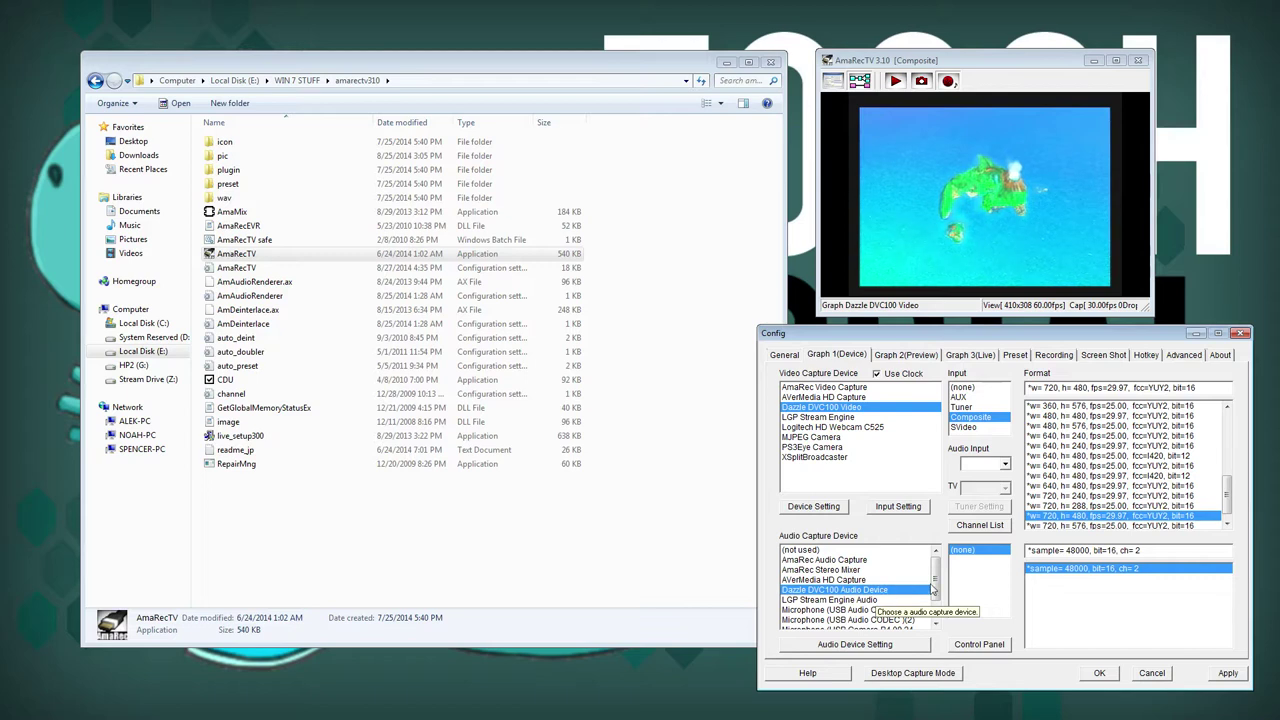
{"action": "mouse_move", "coordinate": [934, 590]}
{"action": "left_mouse_down"}
{"action": "mouse_move", "coordinate": [938, 603]}
{"action": "mouse_move", "coordinate": [938, 577]}
{"action": "left_mouse_up"}
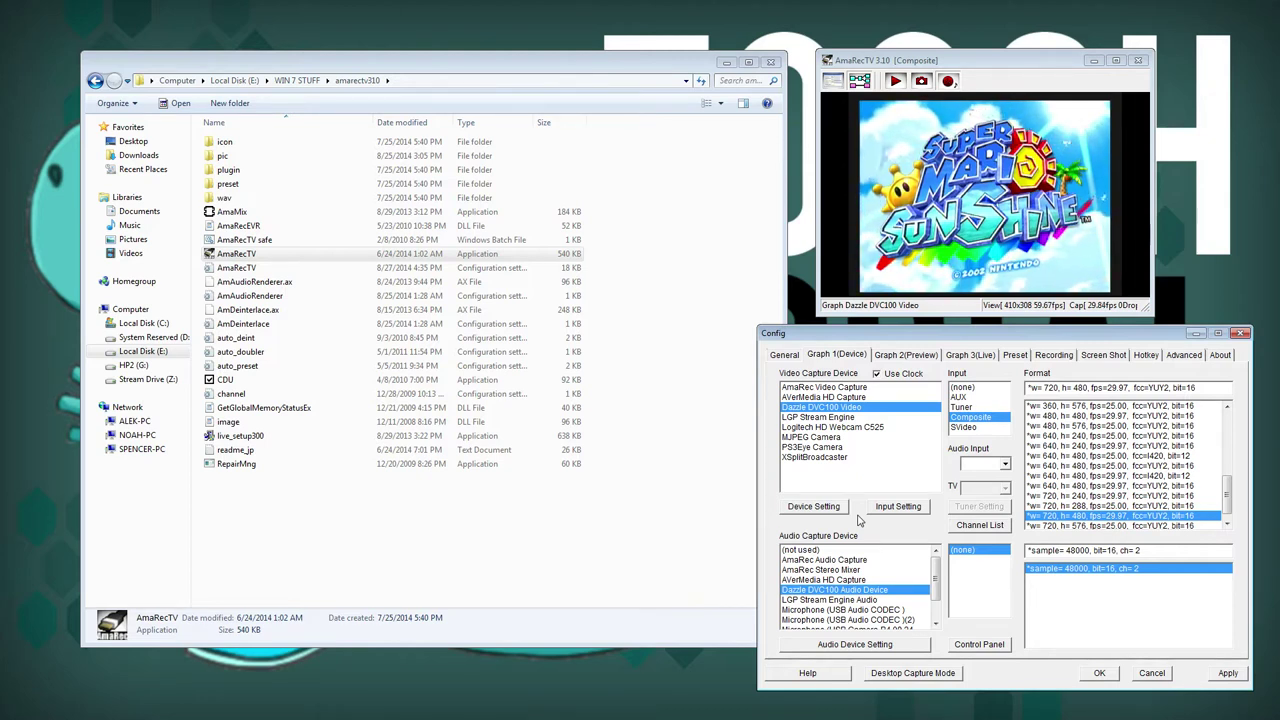
{"action": "left_click", "coordinate": [1224, 674]}
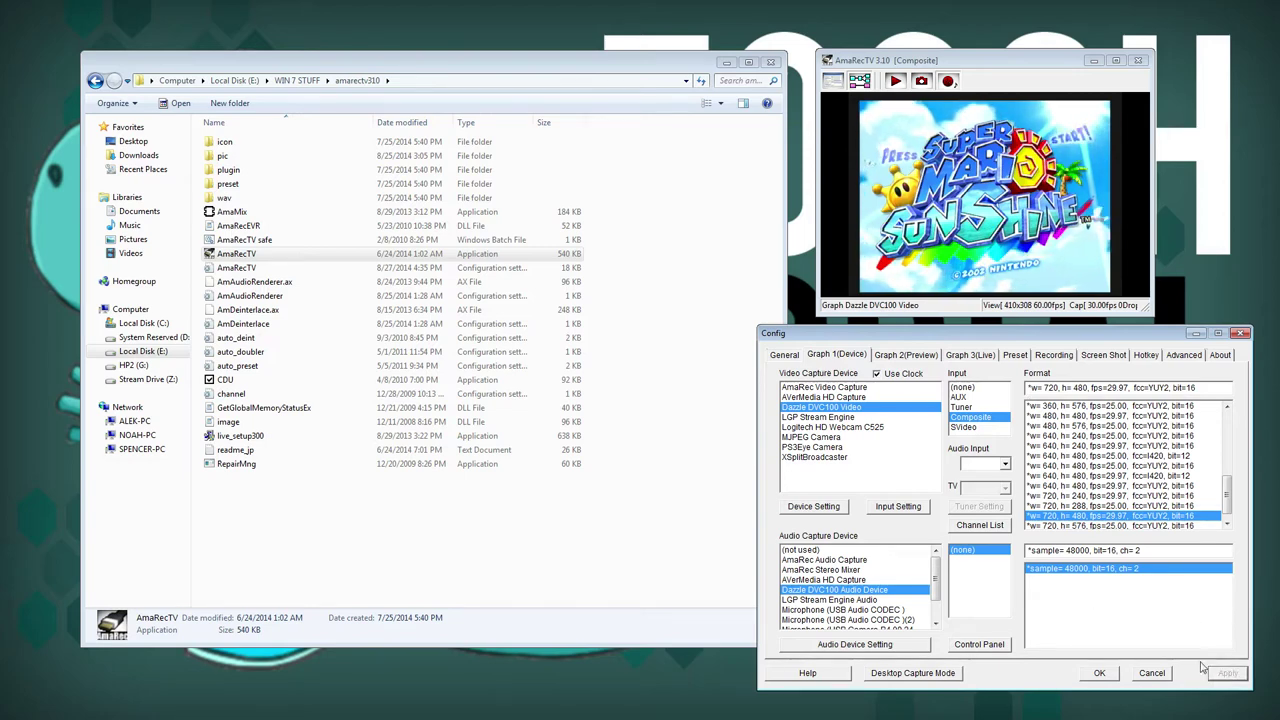
Try the Not appoint and Fixed Window aspect ratios in the preview settings, and return the ratio to 4:3
{"action": "left_click", "coordinate": [912, 356]}
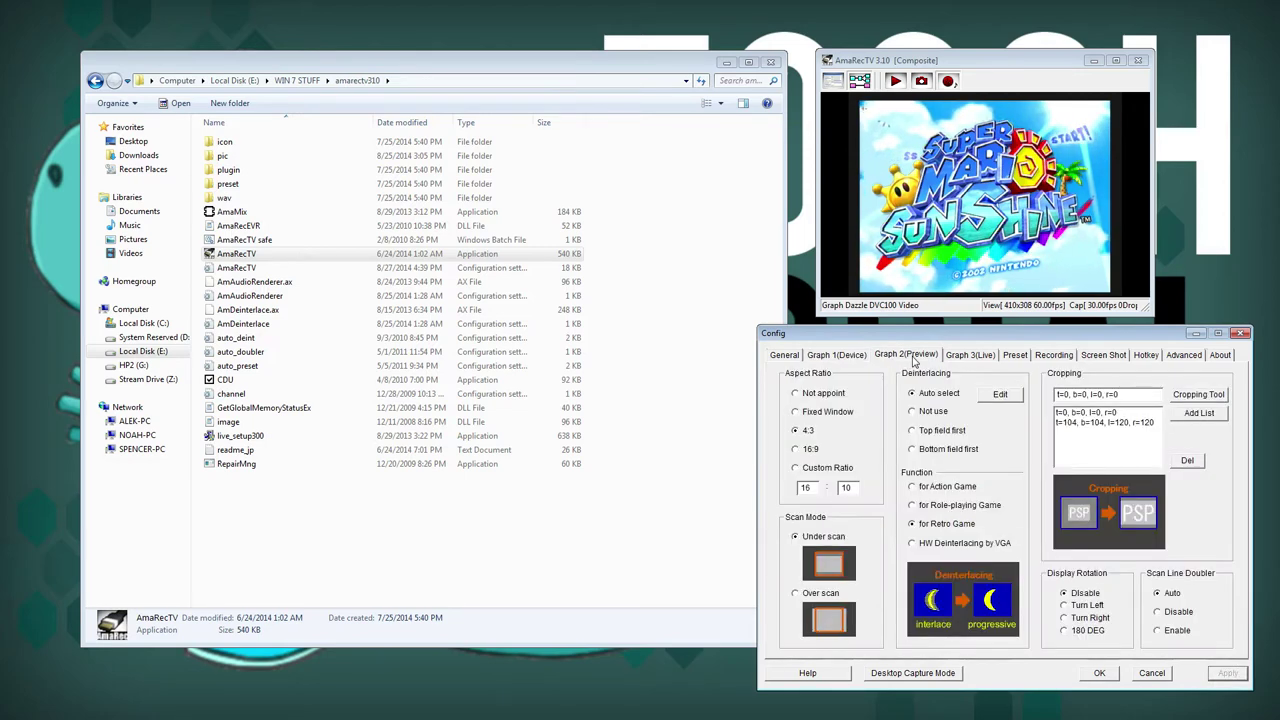
{"action": "left_click", "coordinate": [815, 398]}
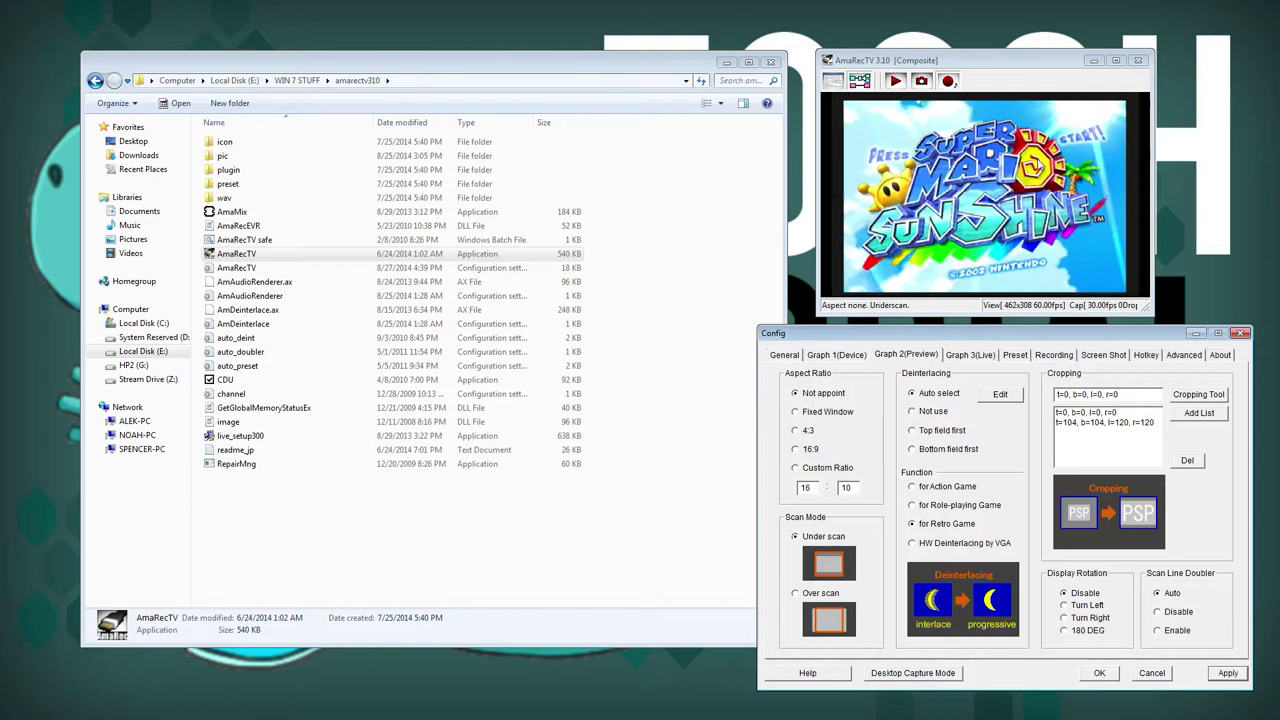
{"action": "left_click", "coordinate": [808, 432]}
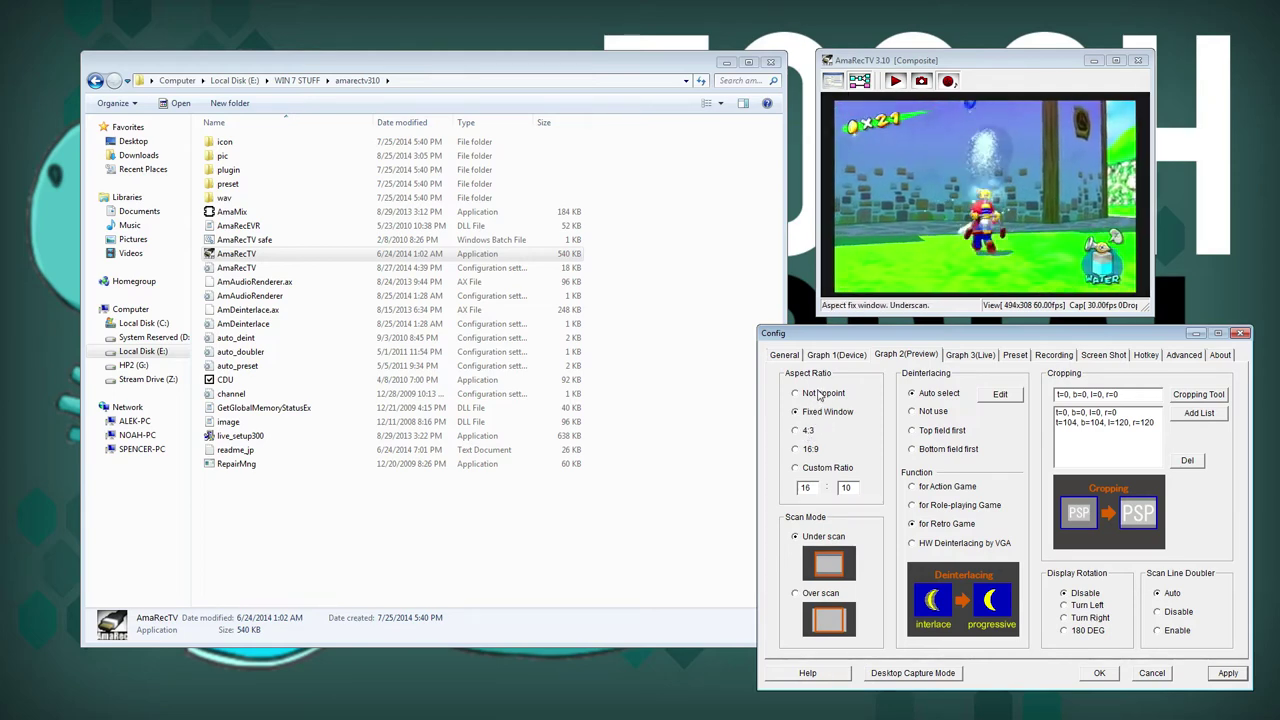
{"action": "left_click", "coordinate": [812, 393]}
{"action": "left_click", "coordinate": [808, 432]}
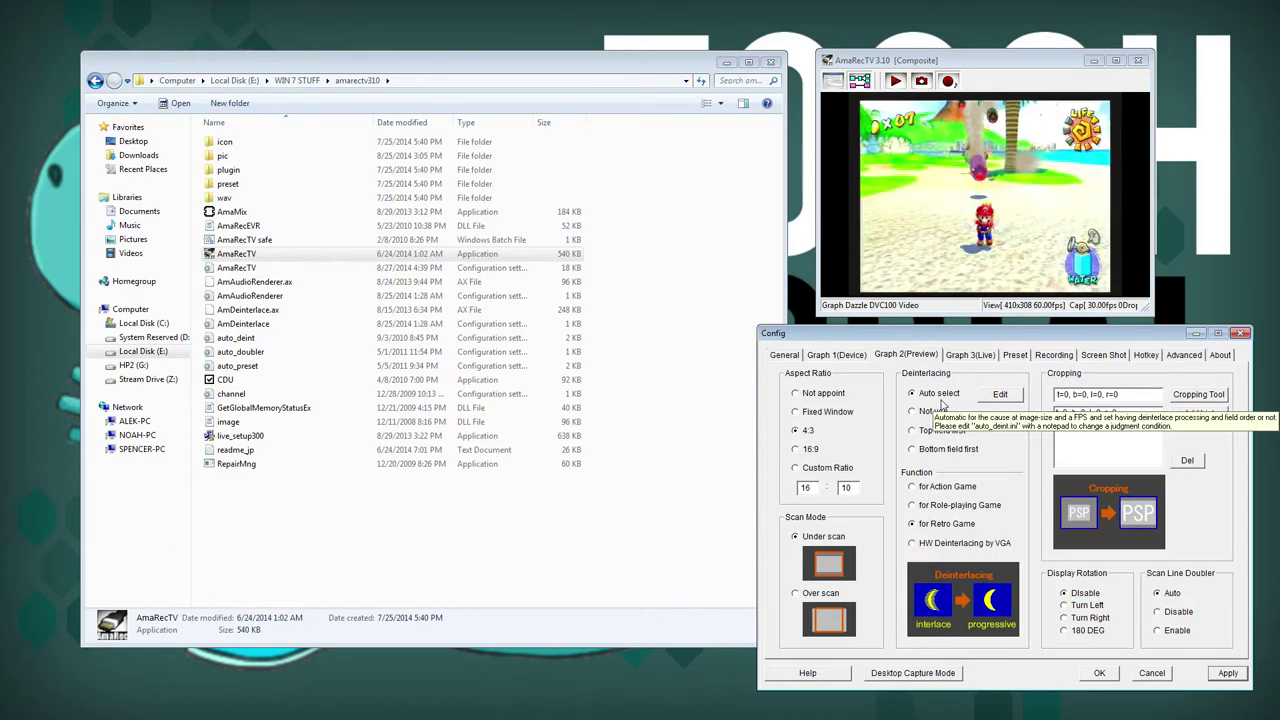
{"action": "left_click_drag", "start_coordinate": [1279, 300], "coordinate": [463, 0]}
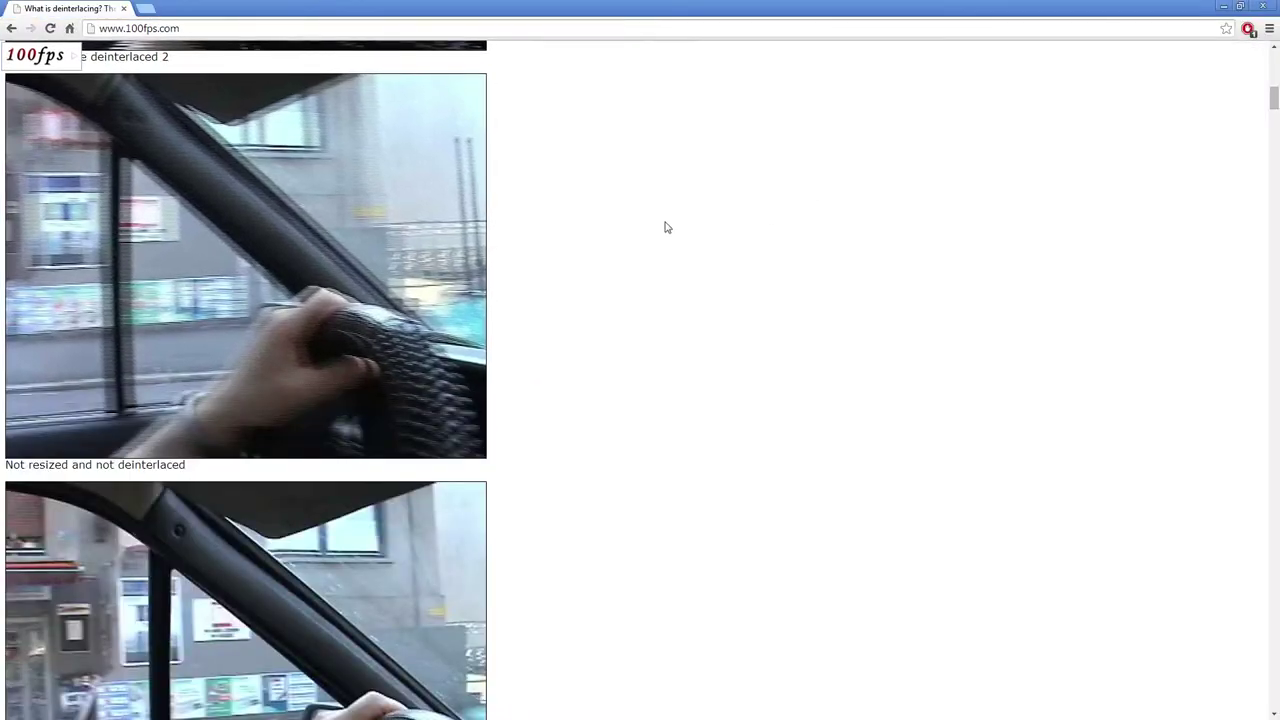
{"action": "left_click_drag", "start_coordinate": [565, 15], "coordinate": [520, 65]}
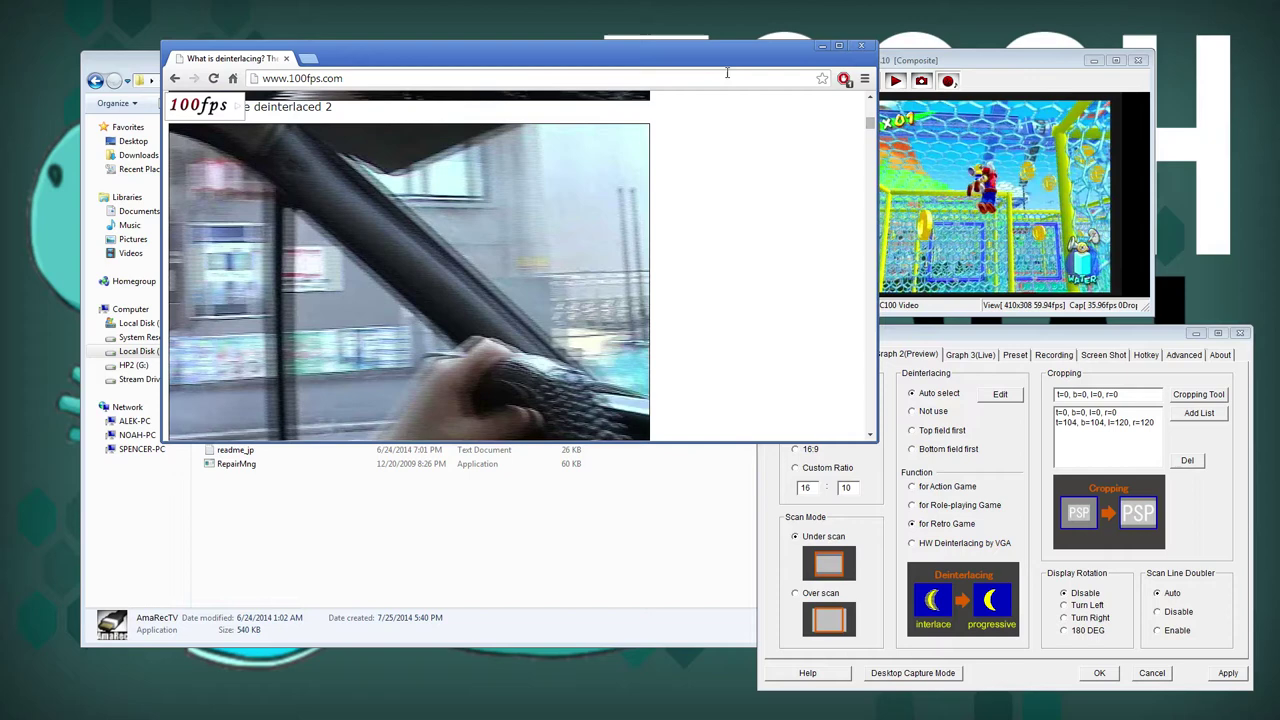
{"action": "key", "text": "super+Up"}
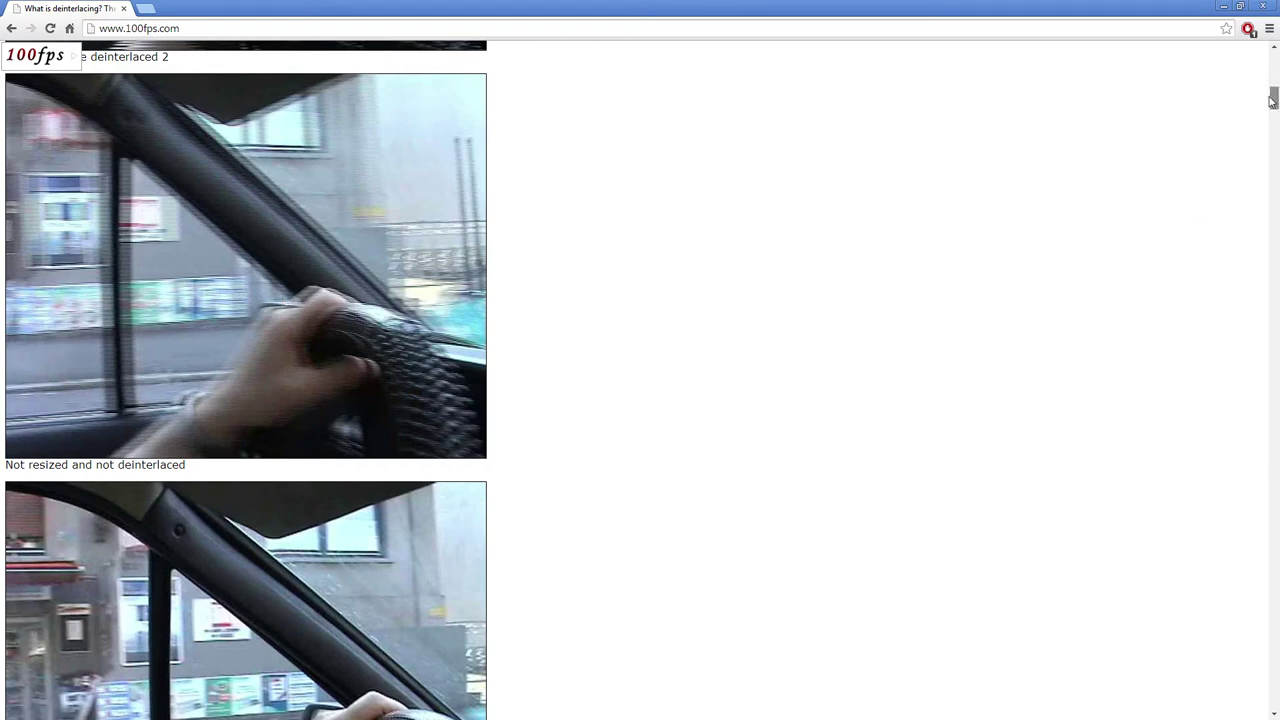
{"action": "left_click_drag", "start_coordinate": [1272, 98], "coordinate": [1097, 111]}
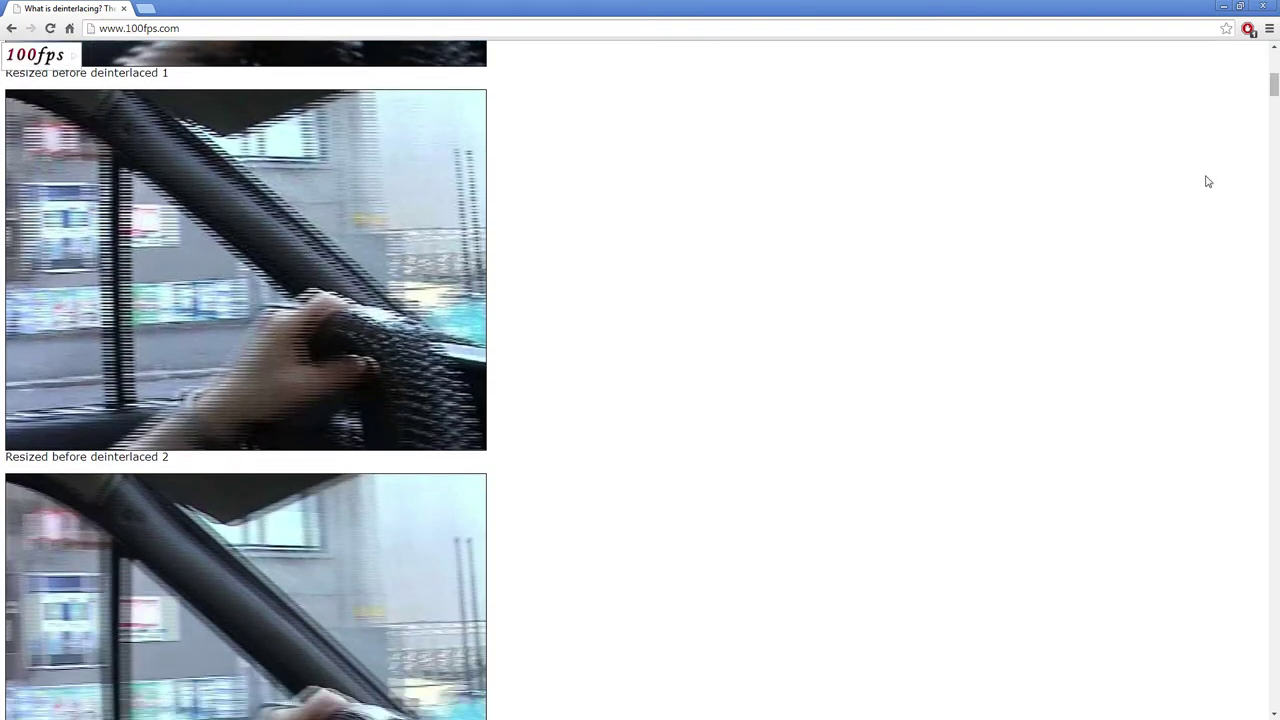
{"action": "mouse_move", "coordinate": [1275, 90]}
{"action": "left_mouse_down"}
{"action": "mouse_move", "coordinate": [1273, 137]}
{"action": "mouse_move", "coordinate": [1273, 115]}
{"action": "left_mouse_up"}
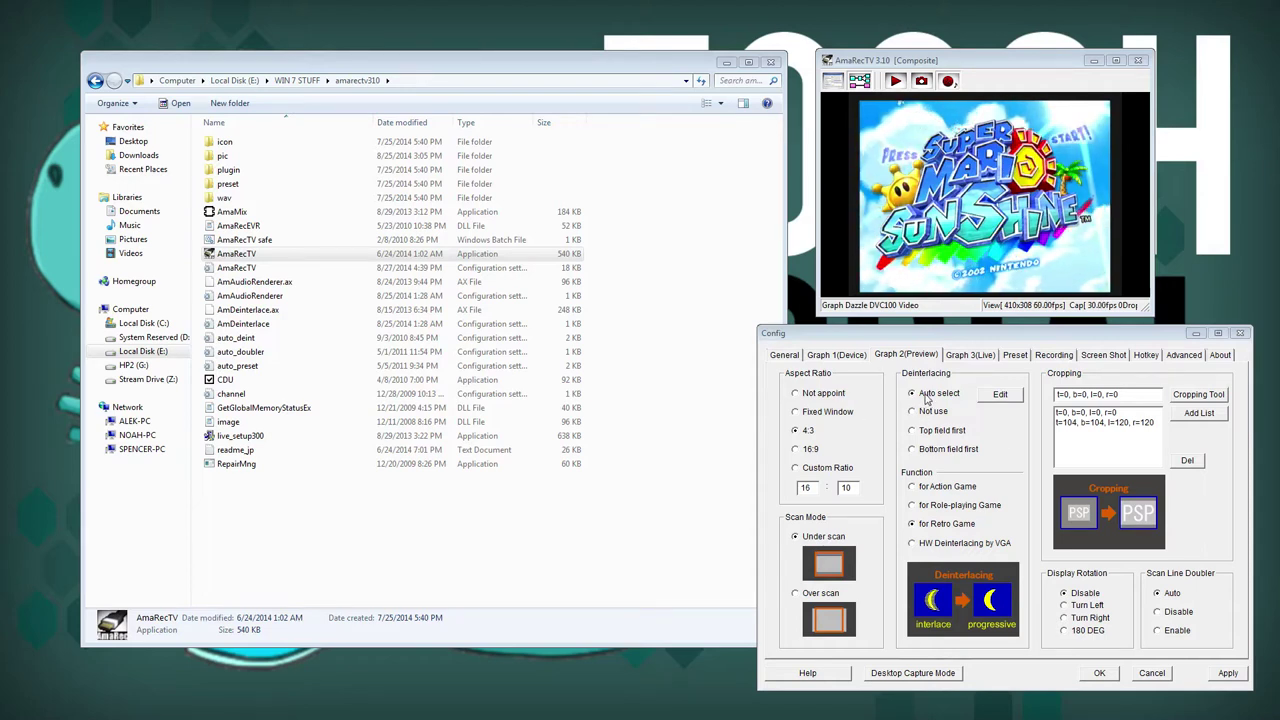
Choose the "for Retro Game" deinterlacing function in the preview settings
{"action": "left_click", "coordinate": [945, 524]}
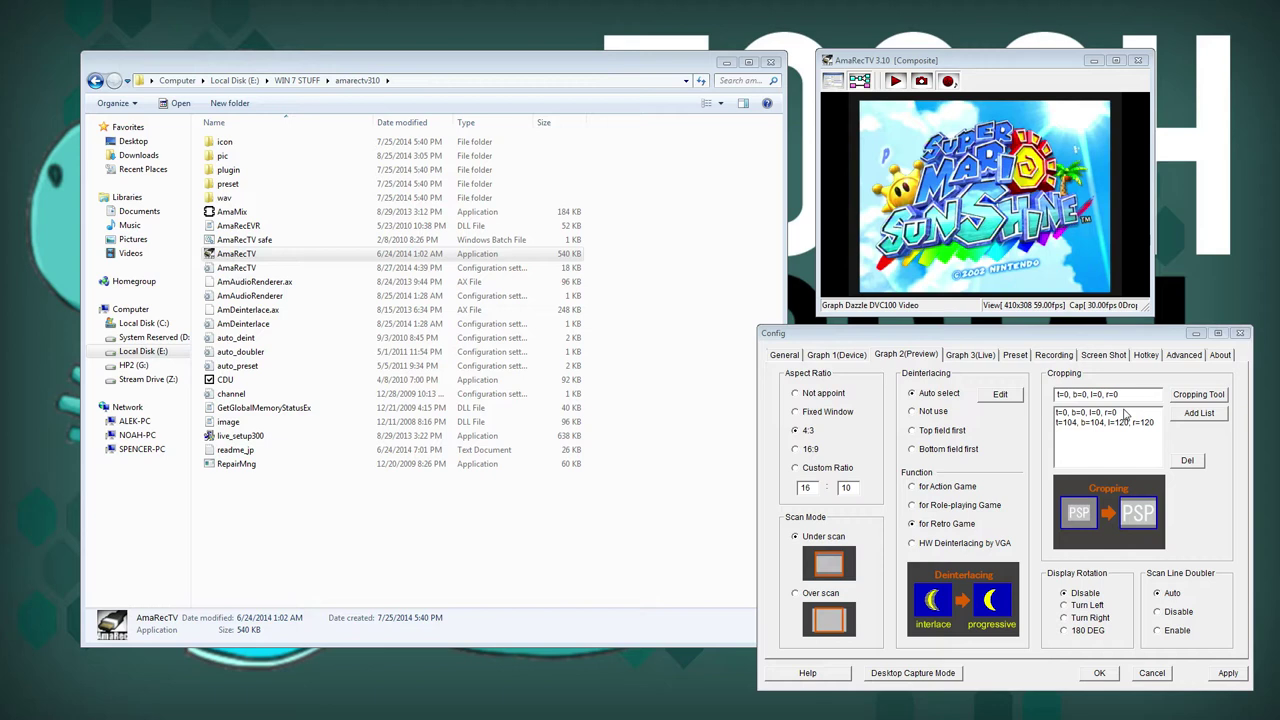
Show the Live settings, select live_setup300 in the folder, and move the folder and Config windows apart
{"action": "left_click", "coordinate": [972, 358]}
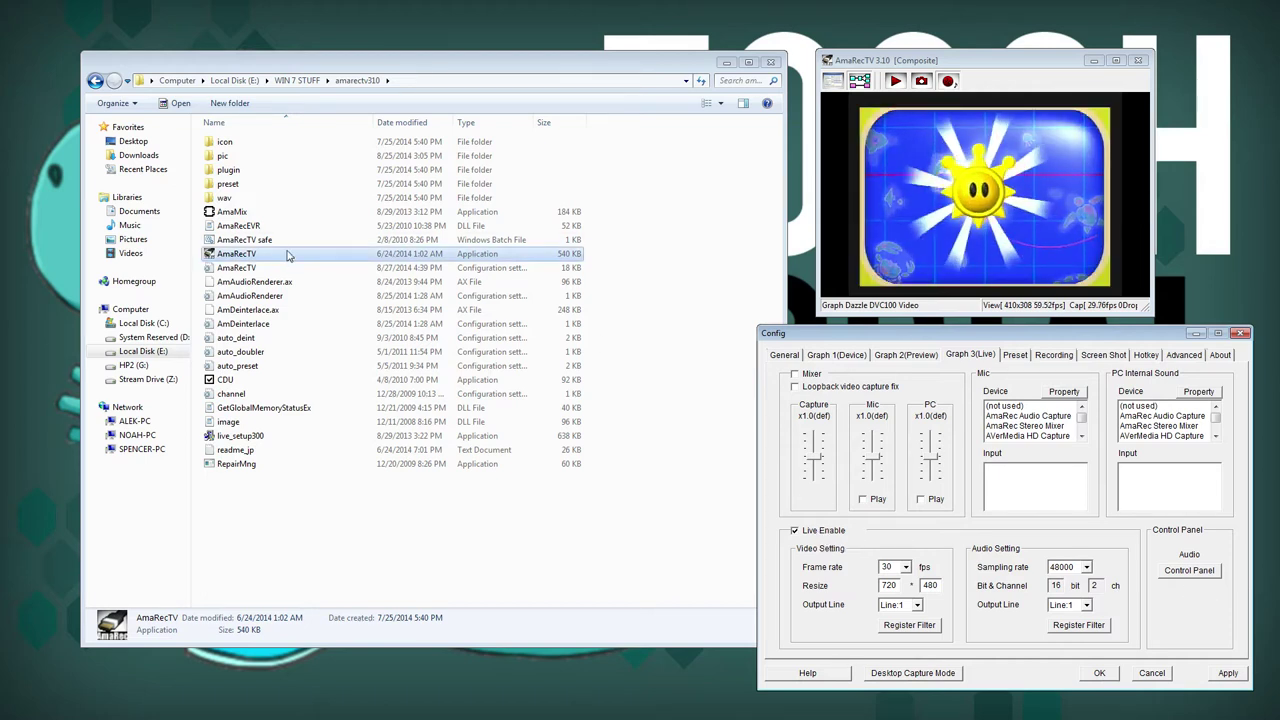
{"action": "left_click", "coordinate": [256, 439]}
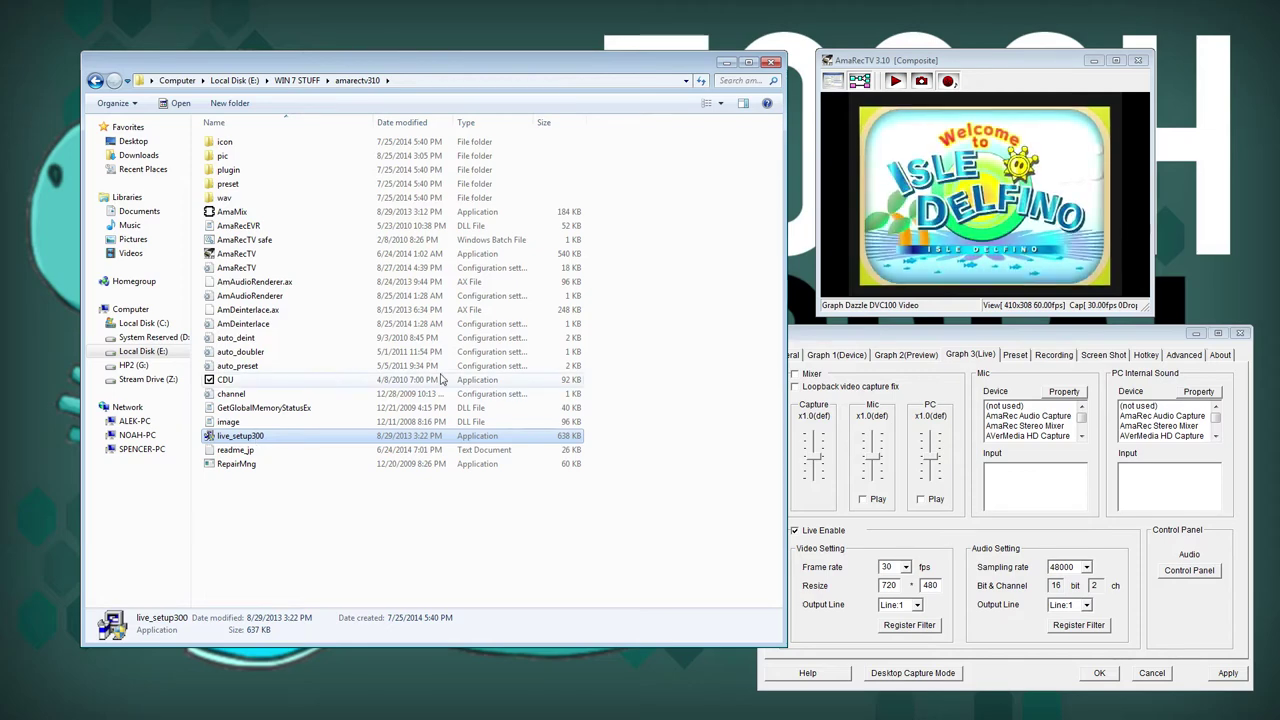
{"action": "left_click_drag", "start_coordinate": [951, 334], "coordinate": [981, 334]}
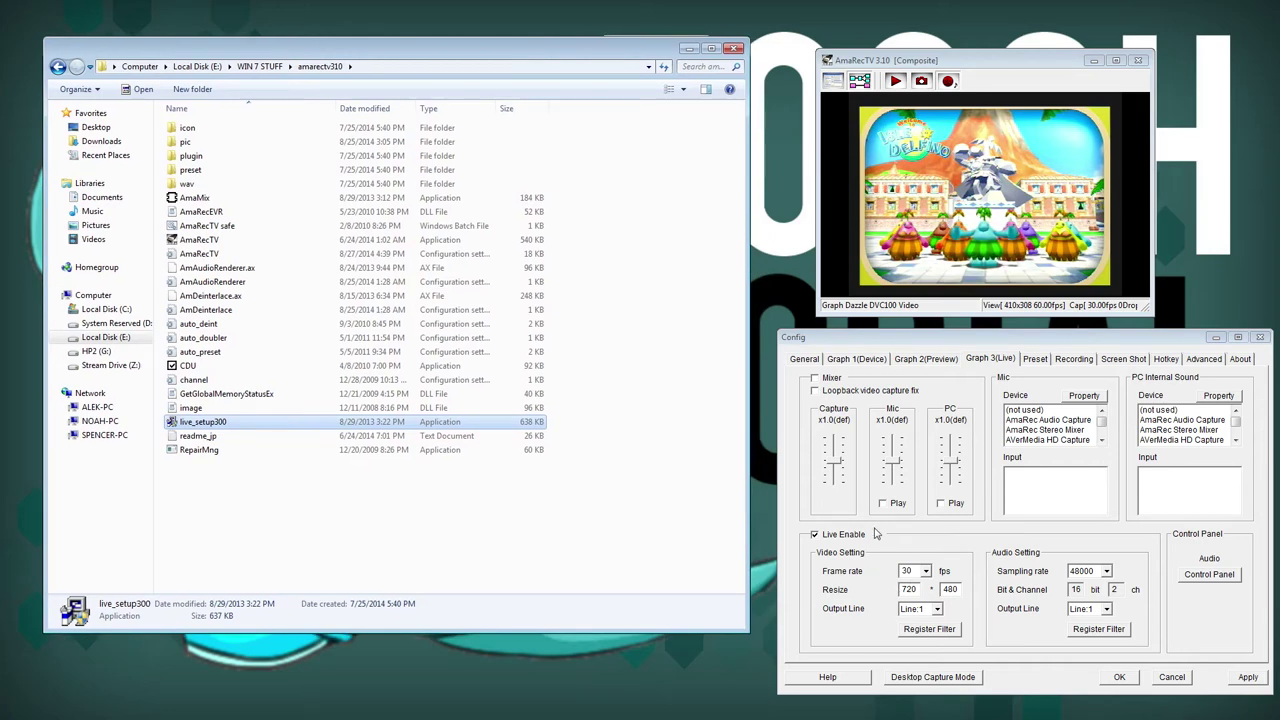
Compare the frame rate and resize dimensions in the Live video settings with the capture format selected for the device
{"action": "left_click", "coordinate": [951, 555]}
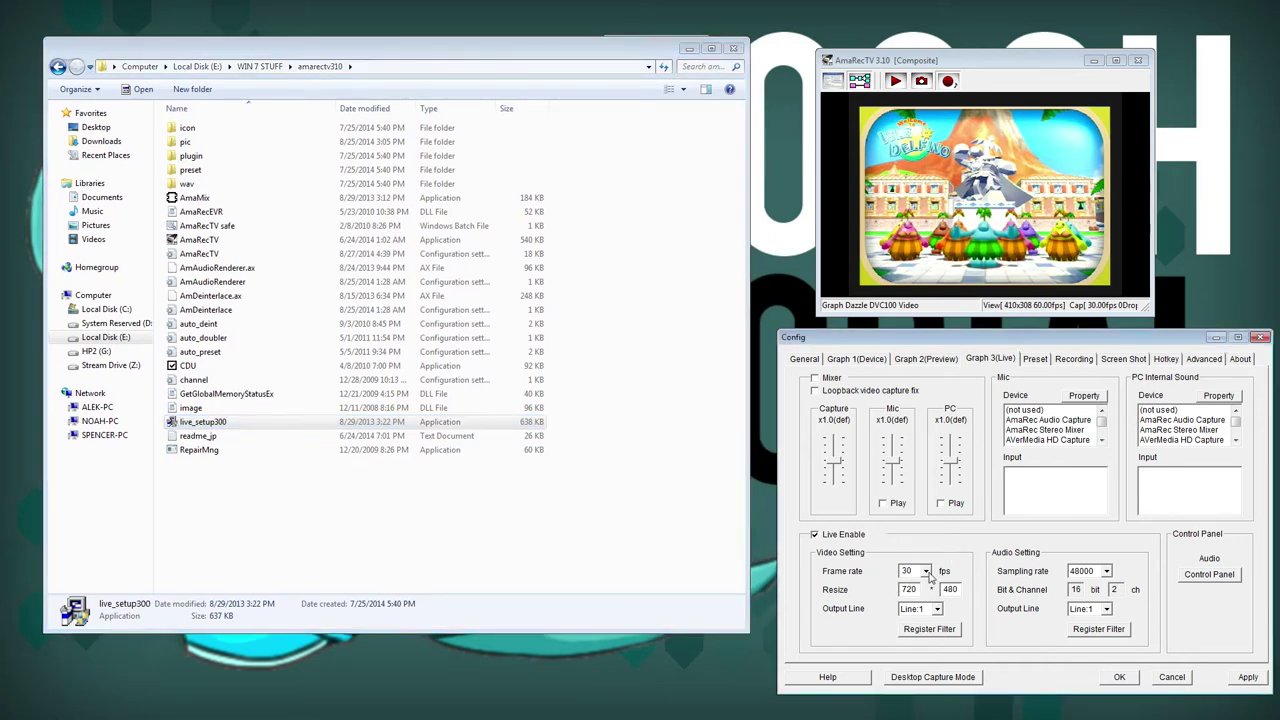
{"action": "left_click", "coordinate": [926, 571]}
{"action": "left_click", "coordinate": [926, 571]}
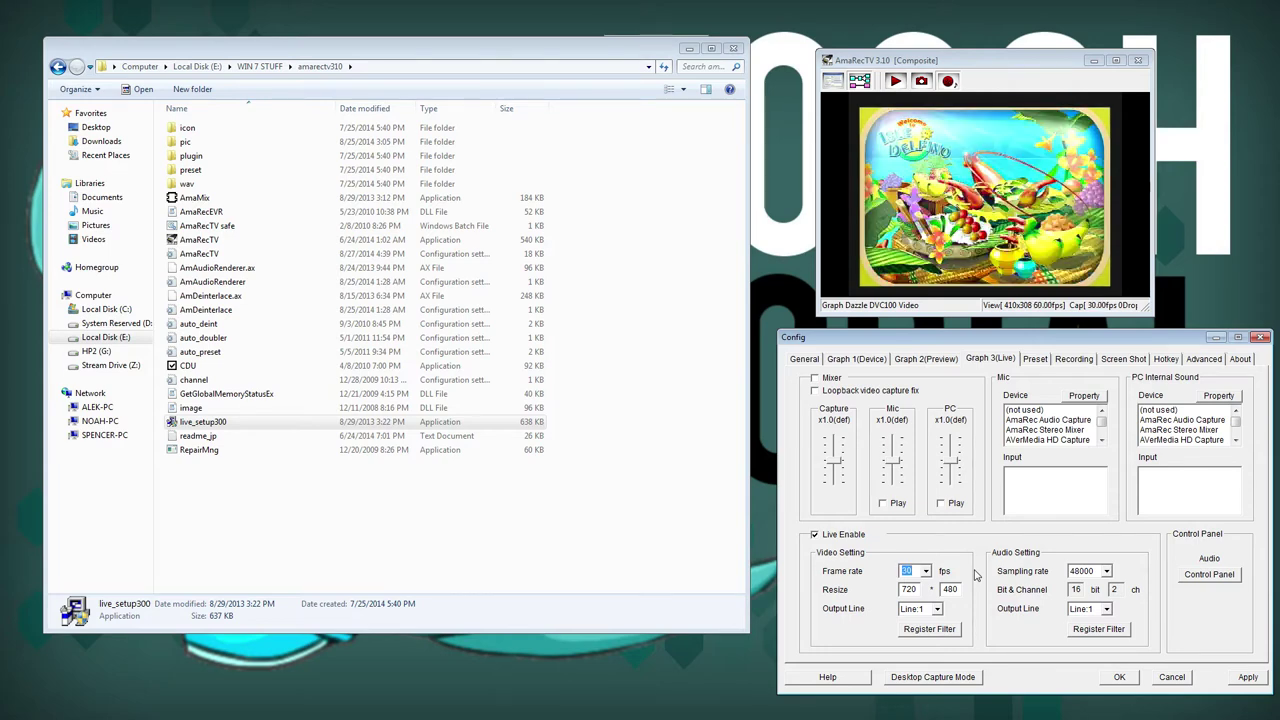
{"action": "left_click", "coordinate": [903, 589]}
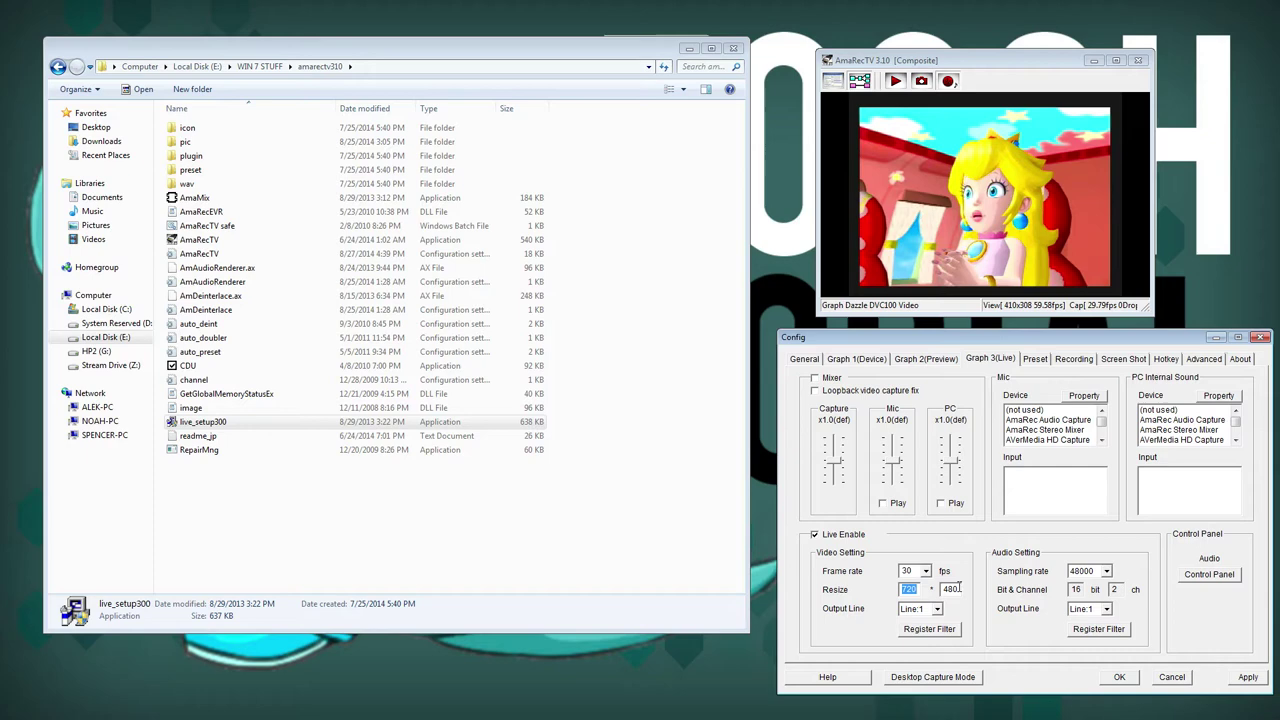
{"action": "left_click", "coordinate": [856, 358]}
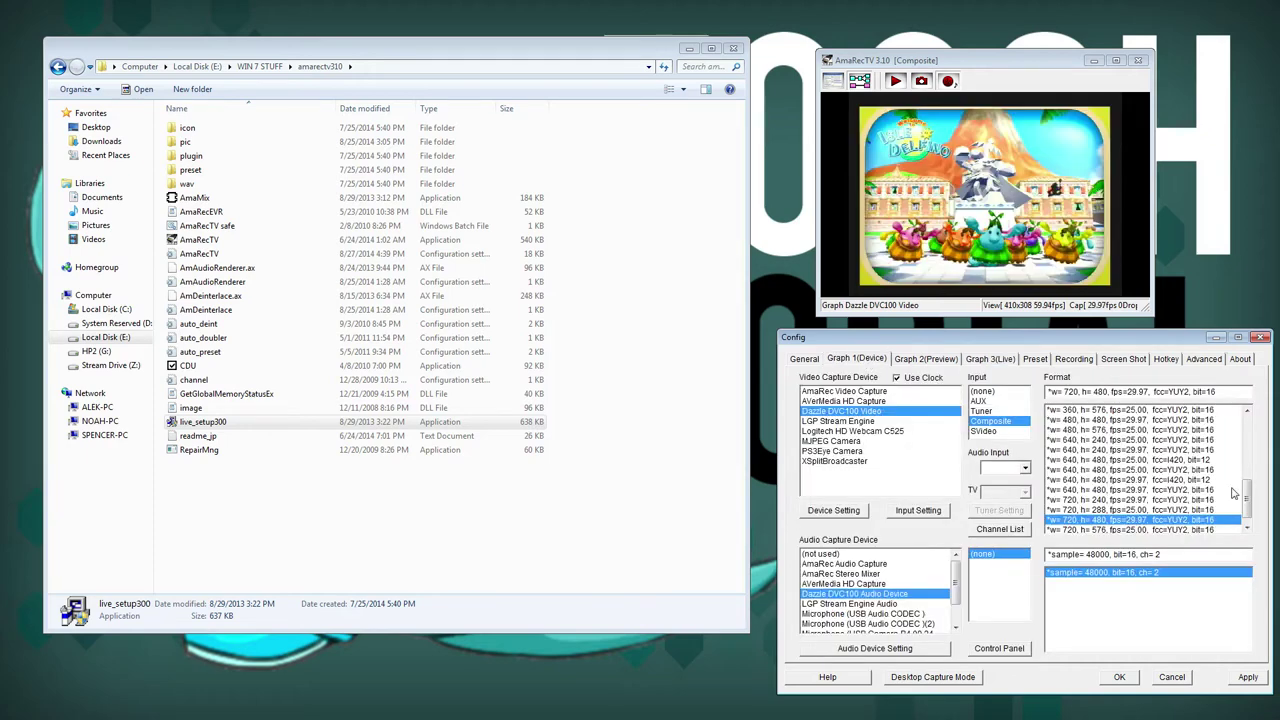
{"action": "scroll", "coordinate": [1247, 497], "scroll_direction": "down", "scroll_amount": 2}
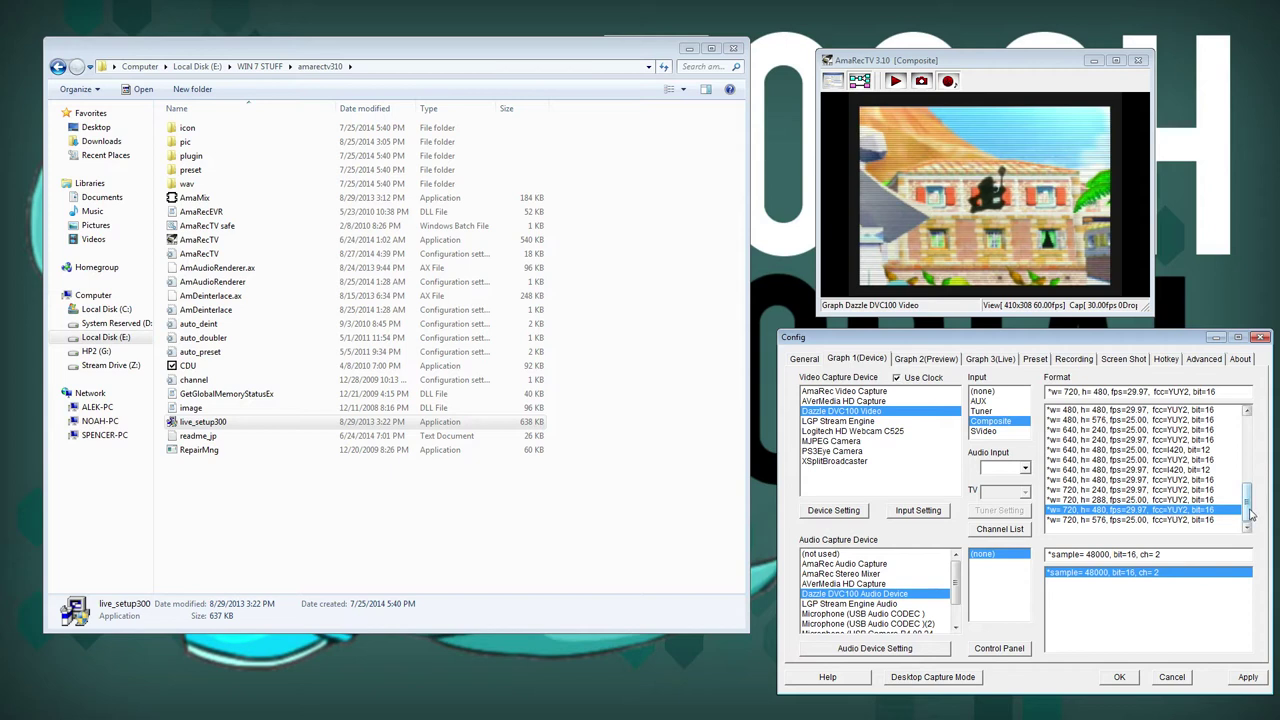
{"action": "scroll", "coordinate": [1250, 497], "scroll_direction": "up", "scroll_amount": 2}
{"action": "scroll", "coordinate": [1252, 497], "scroll_direction": "down", "scroll_amount": 2}
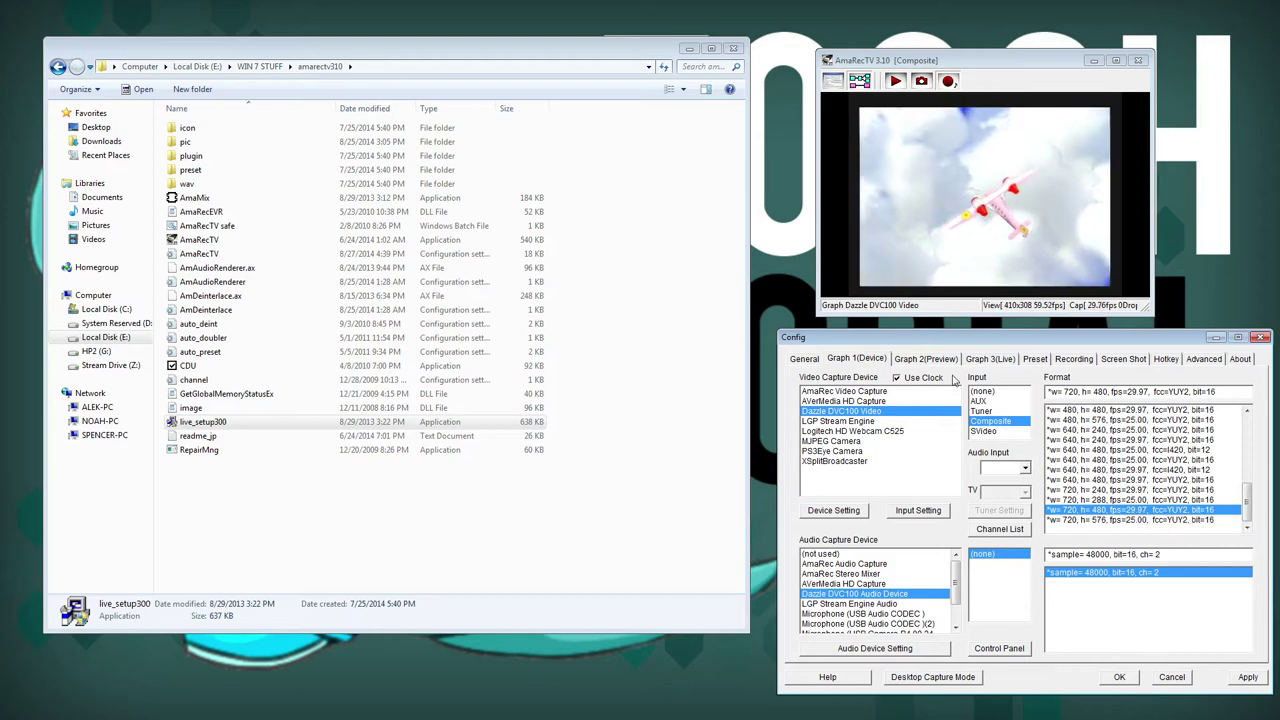
{"action": "left_click", "coordinate": [988, 361]}
{"action": "left_click", "coordinate": [915, 589]}
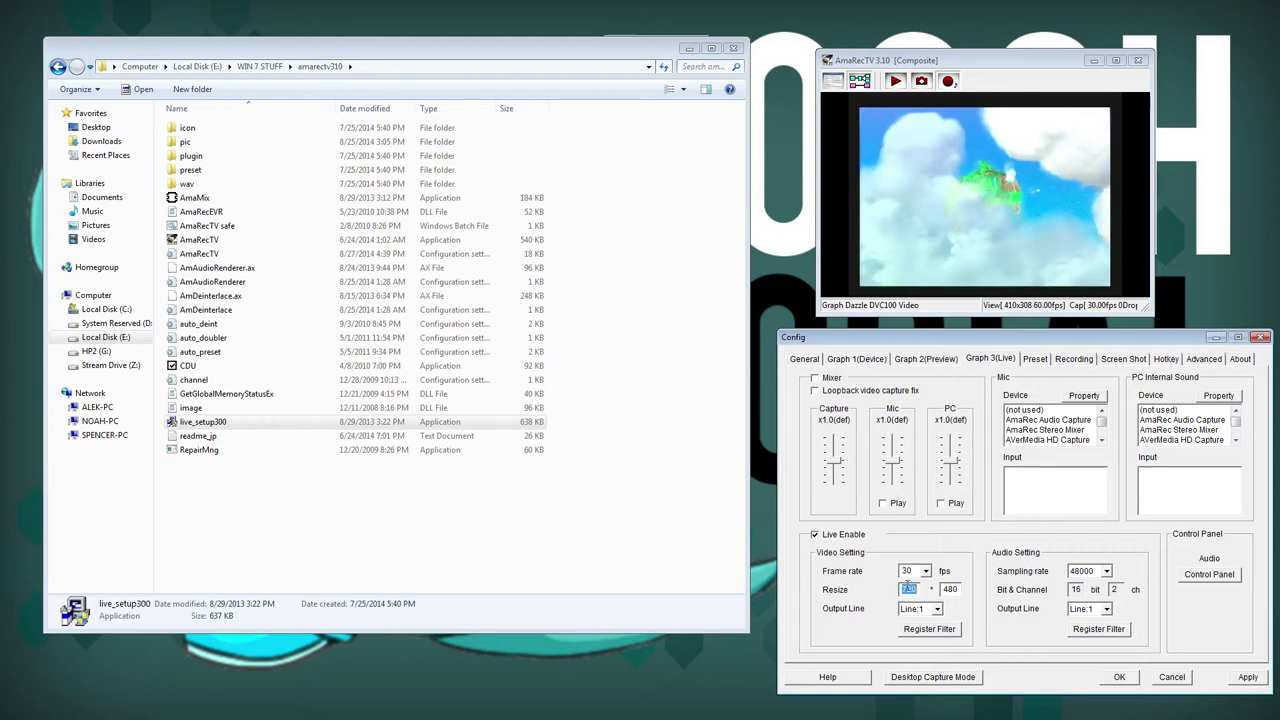
{"action": "left_click", "coordinate": [957, 589]}
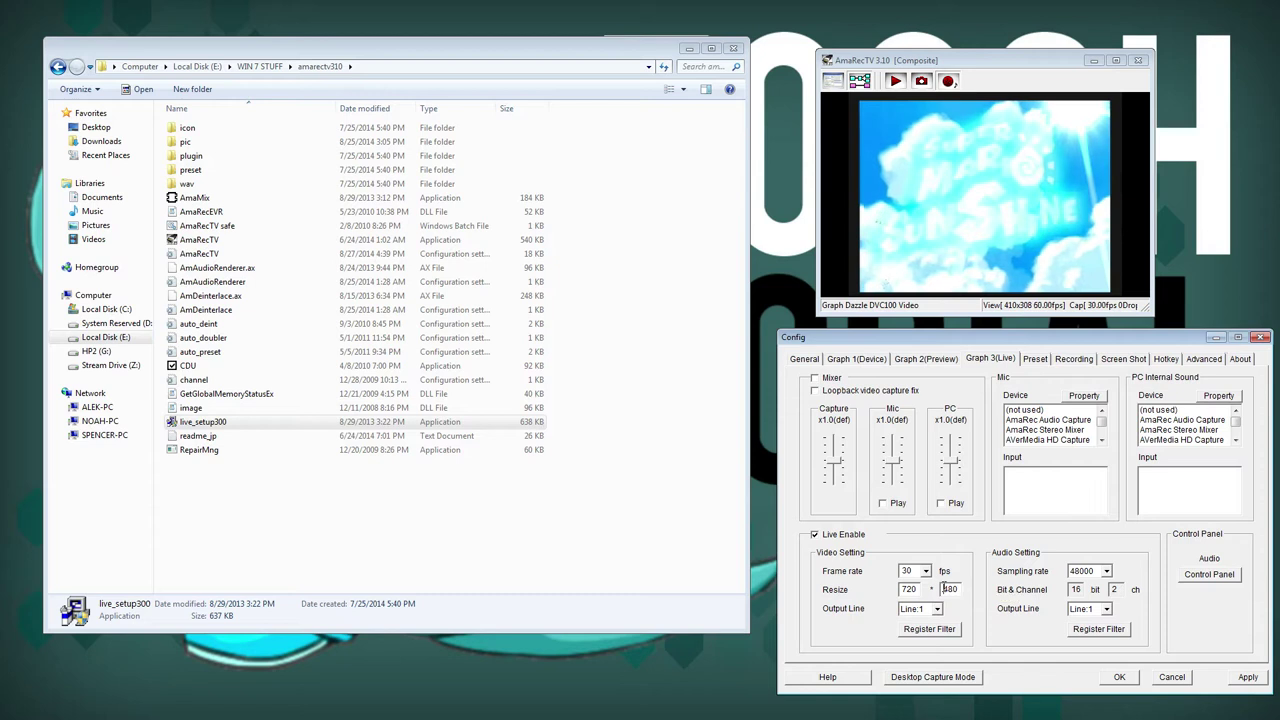
Examine the resize width and height in the Live video settings
{"action": "double_click", "coordinate": [912, 589]}
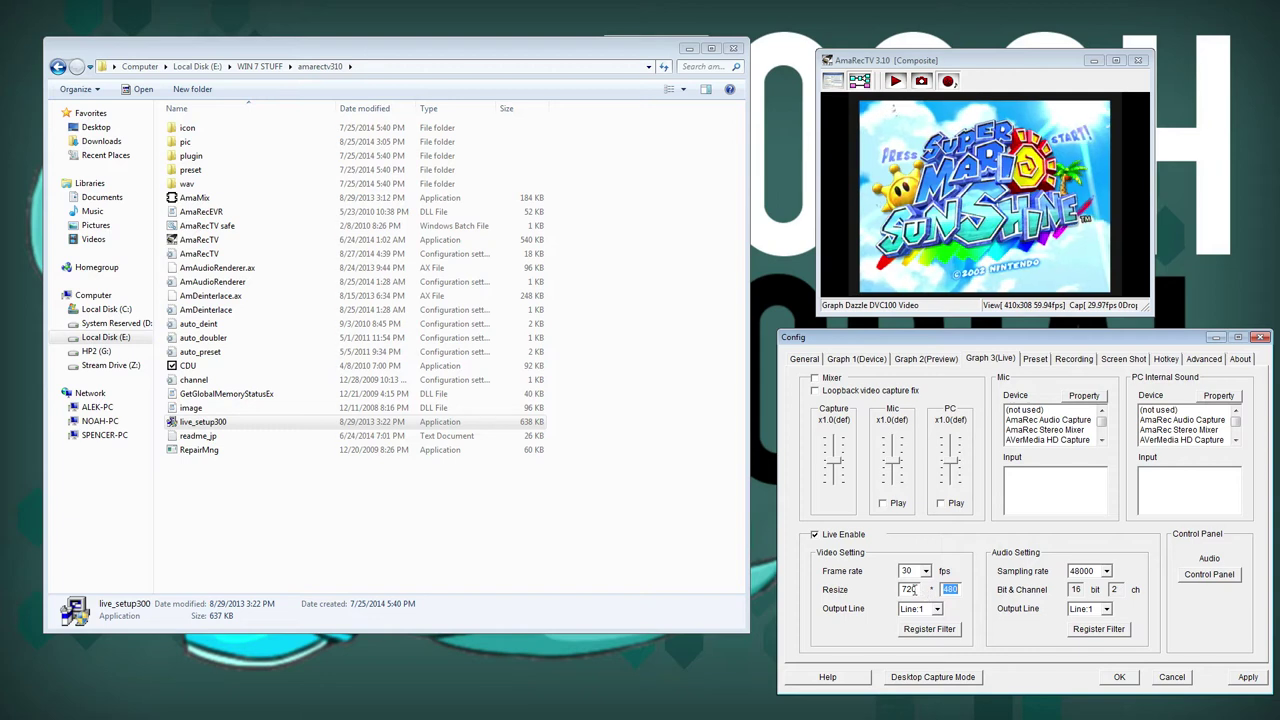
{"action": "left_click", "coordinate": [952, 589]}
{"action": "double_click", "coordinate": [904, 590]}
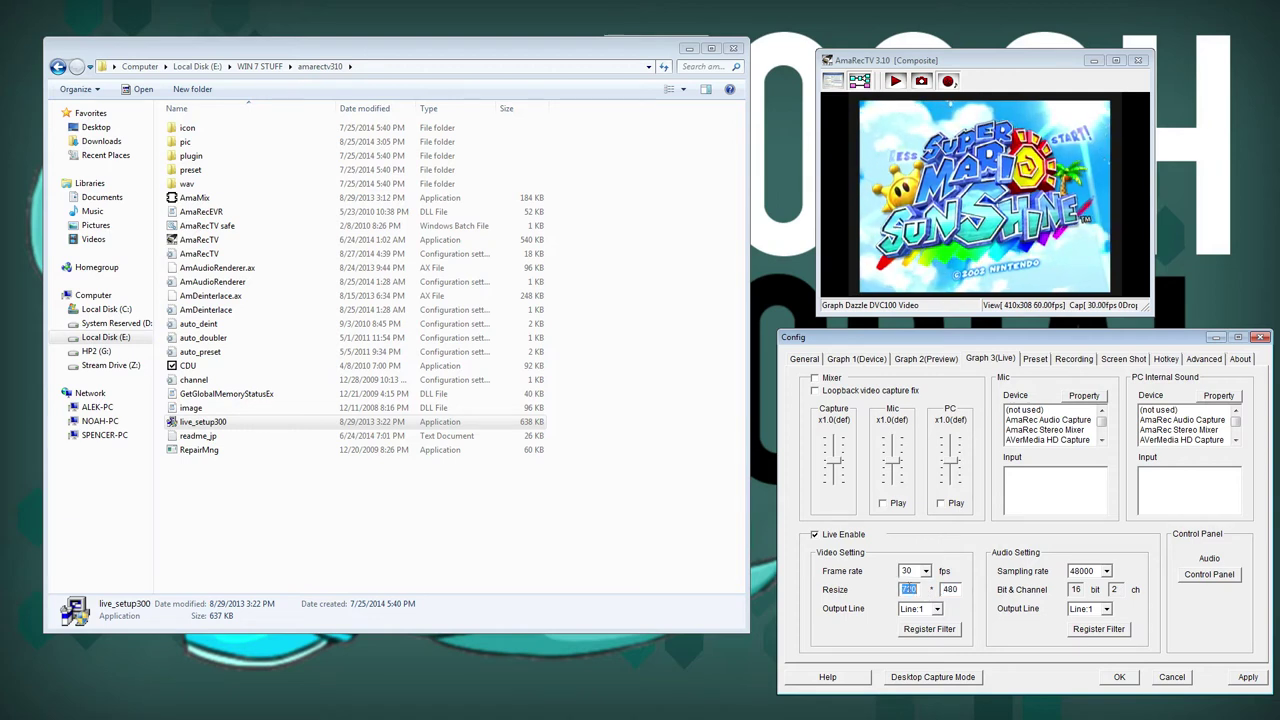
{"action": "double_click", "coordinate": [950, 589]}
{"action": "double_click", "coordinate": [906, 589]}
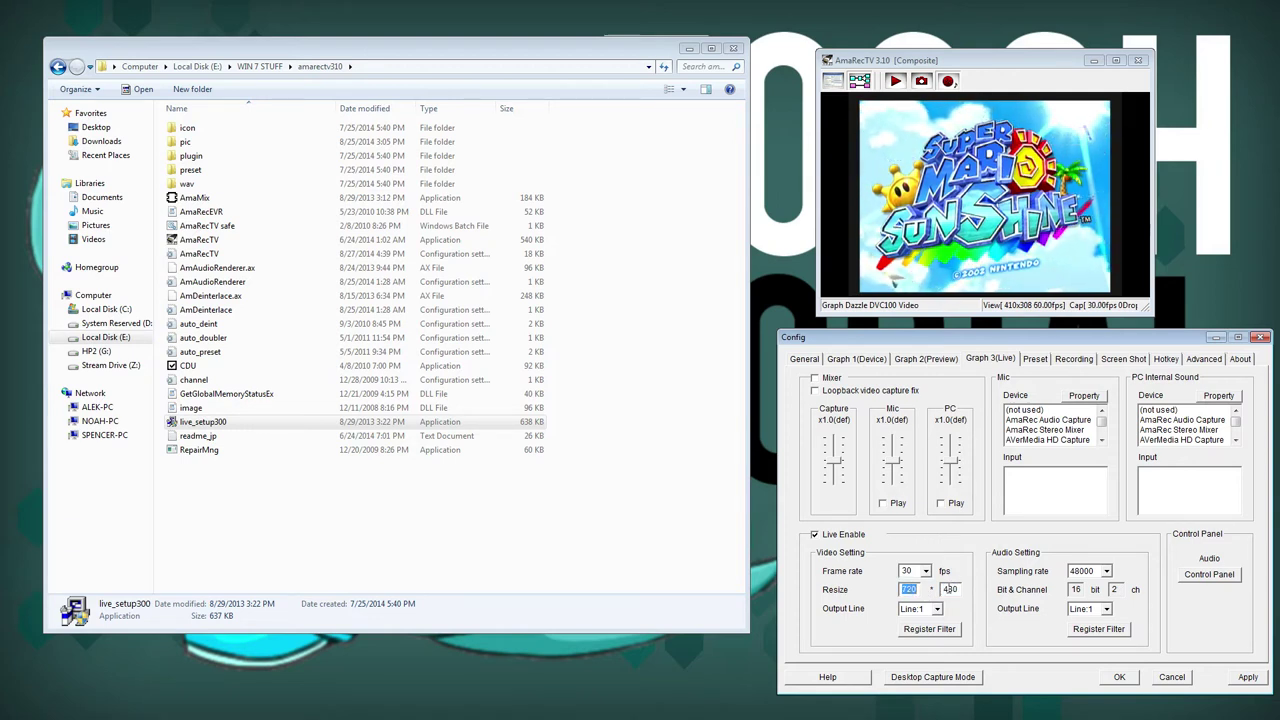
{"action": "double_click", "coordinate": [950, 589]}
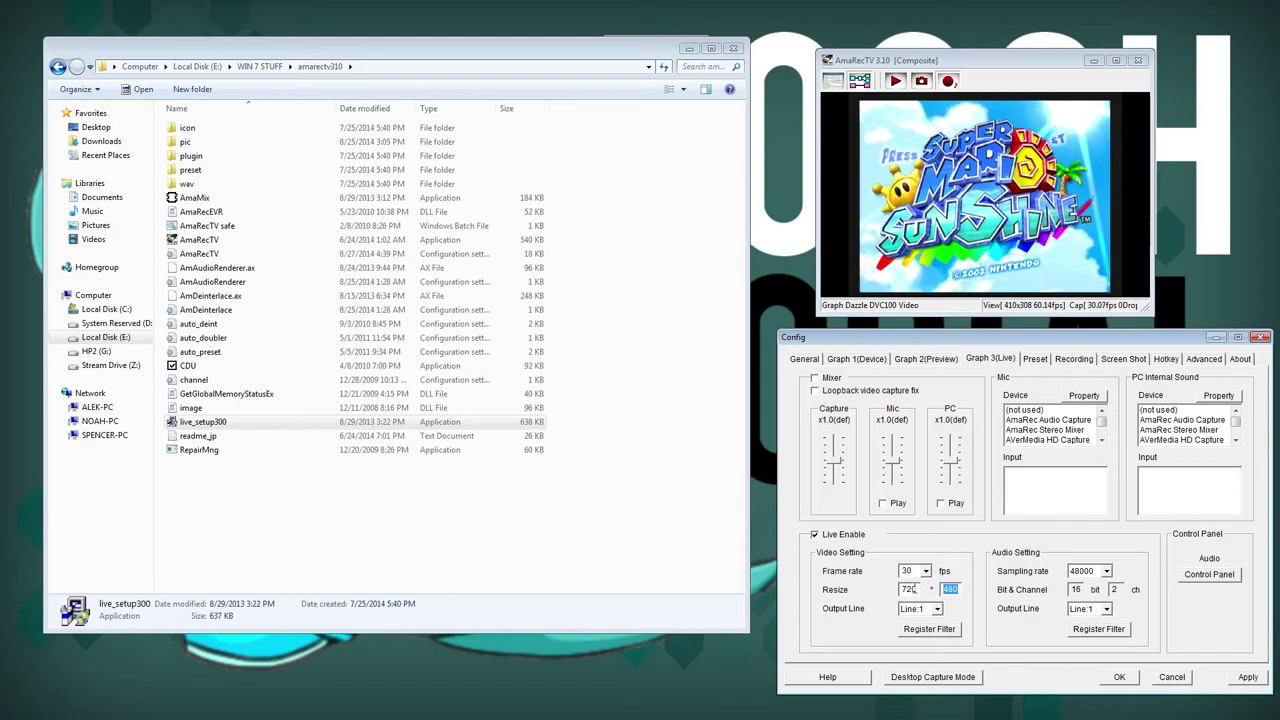
{"action": "double_click", "coordinate": [906, 589]}
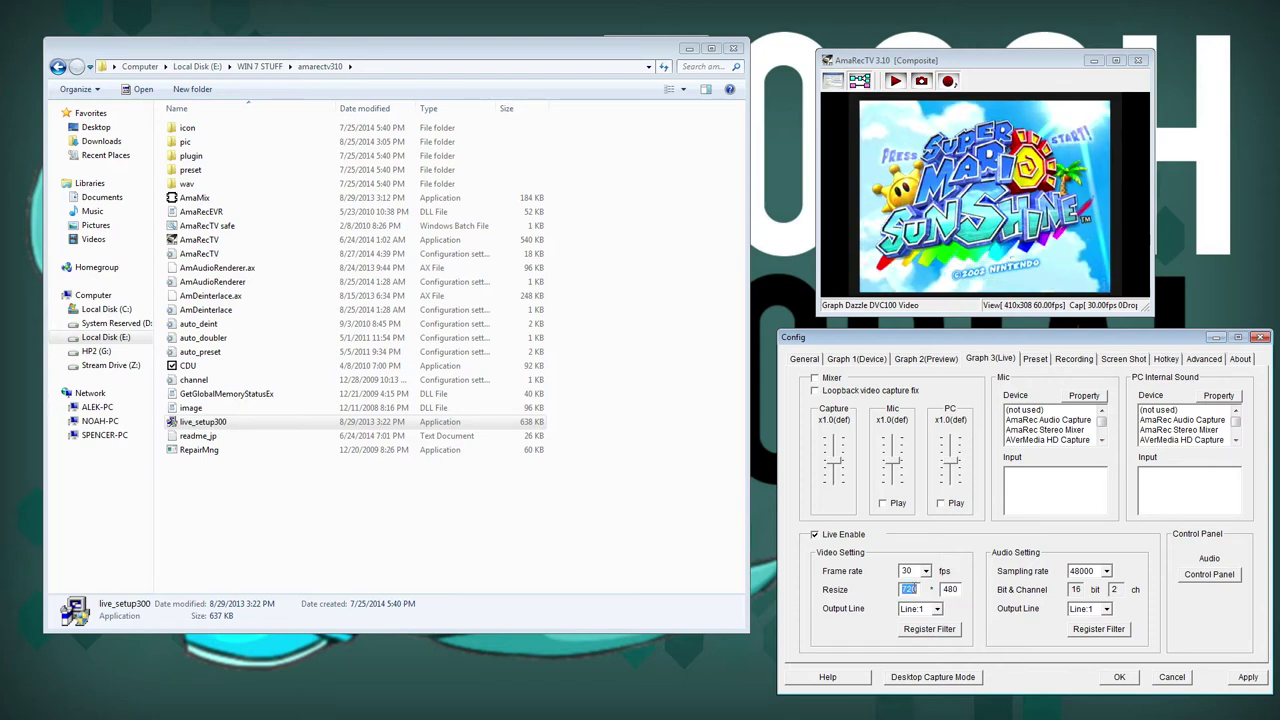
{"action": "left_click", "coordinate": [949, 589]}
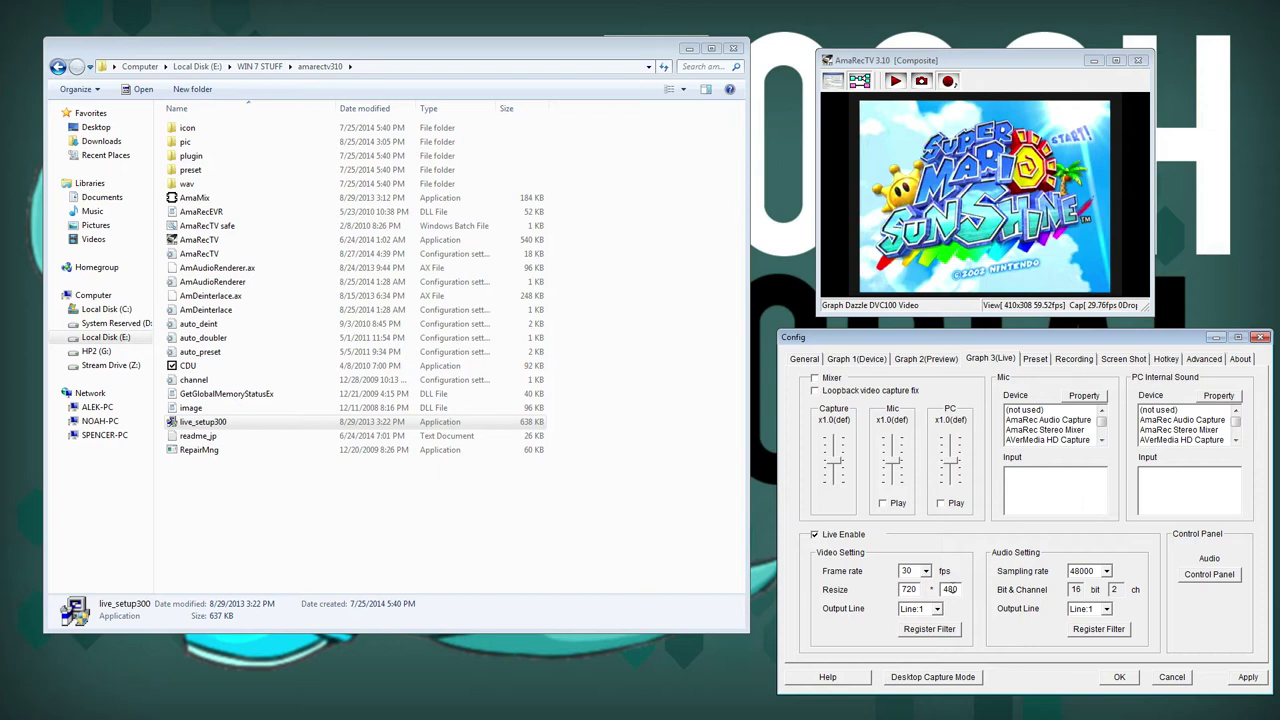
{"action": "double_click", "coordinate": [949, 589]}
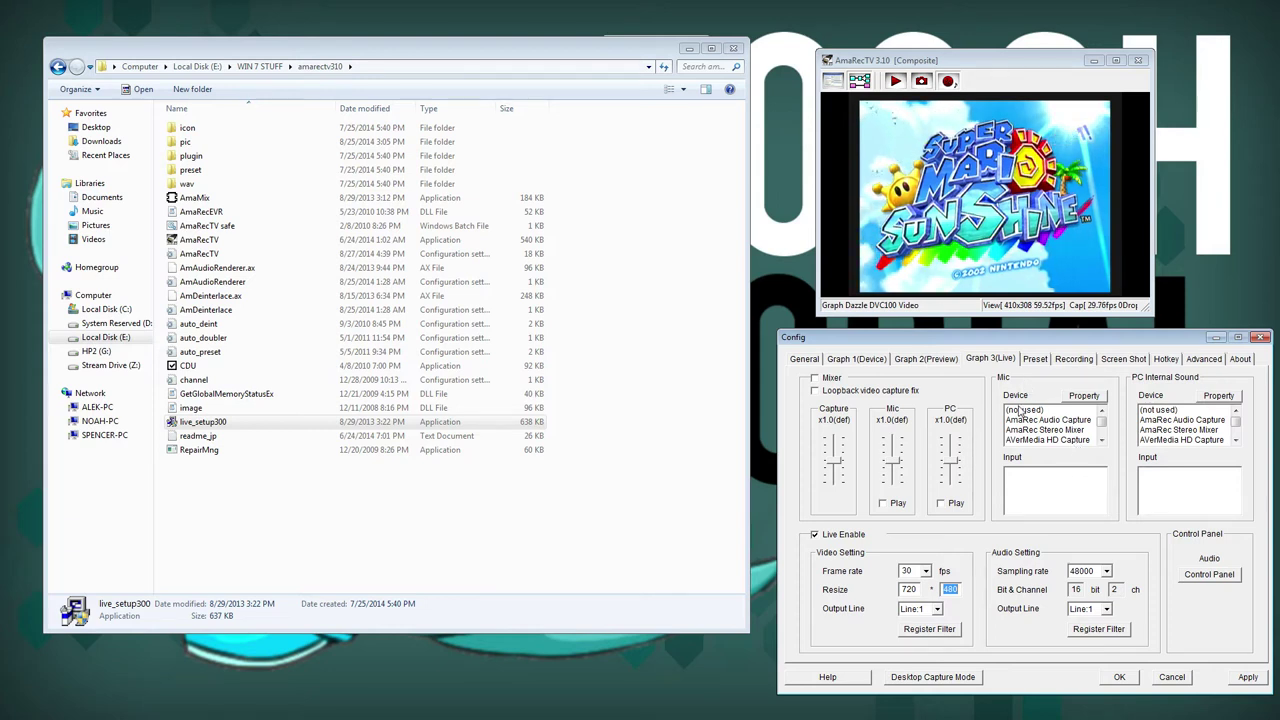
Review the Recording settings and disable both Screen Shot hotkeys in the hotkey list
{"action": "left_click", "coordinate": [1072, 359]}
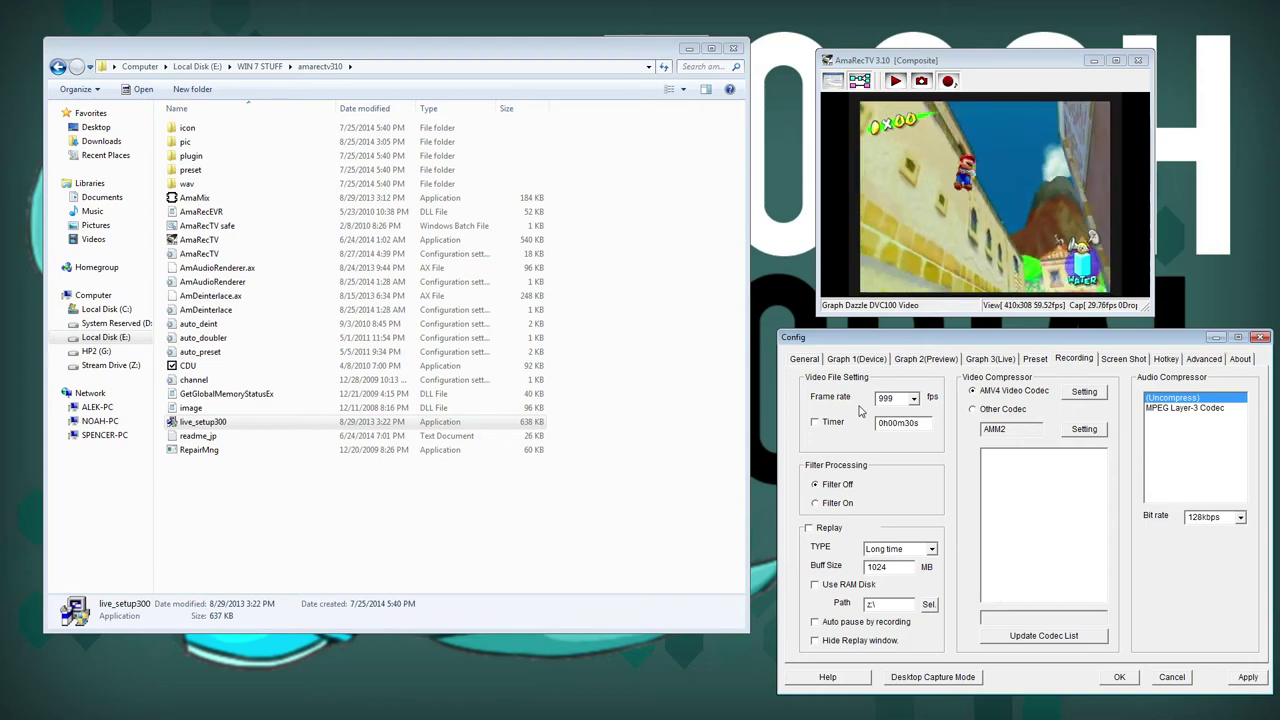
{"action": "left_click", "coordinate": [1162, 359]}
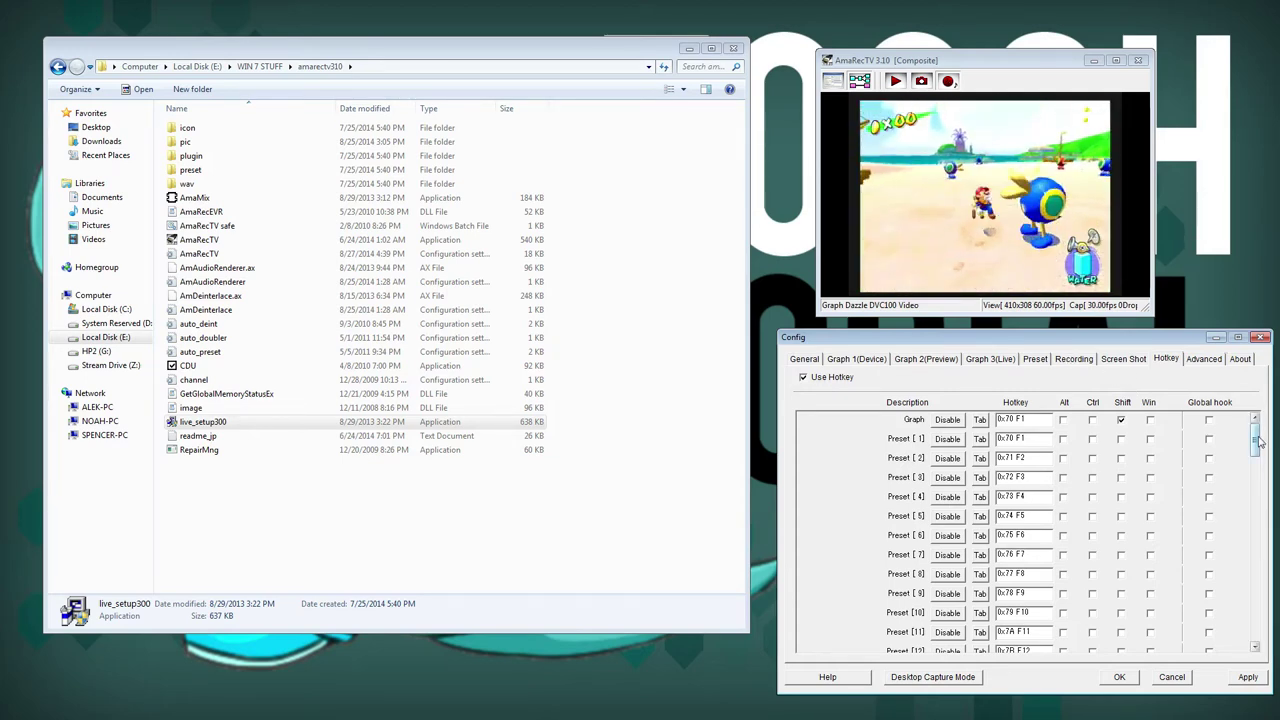
{"action": "left_click_drag", "start_coordinate": [1259, 440], "coordinate": [1256, 480]}
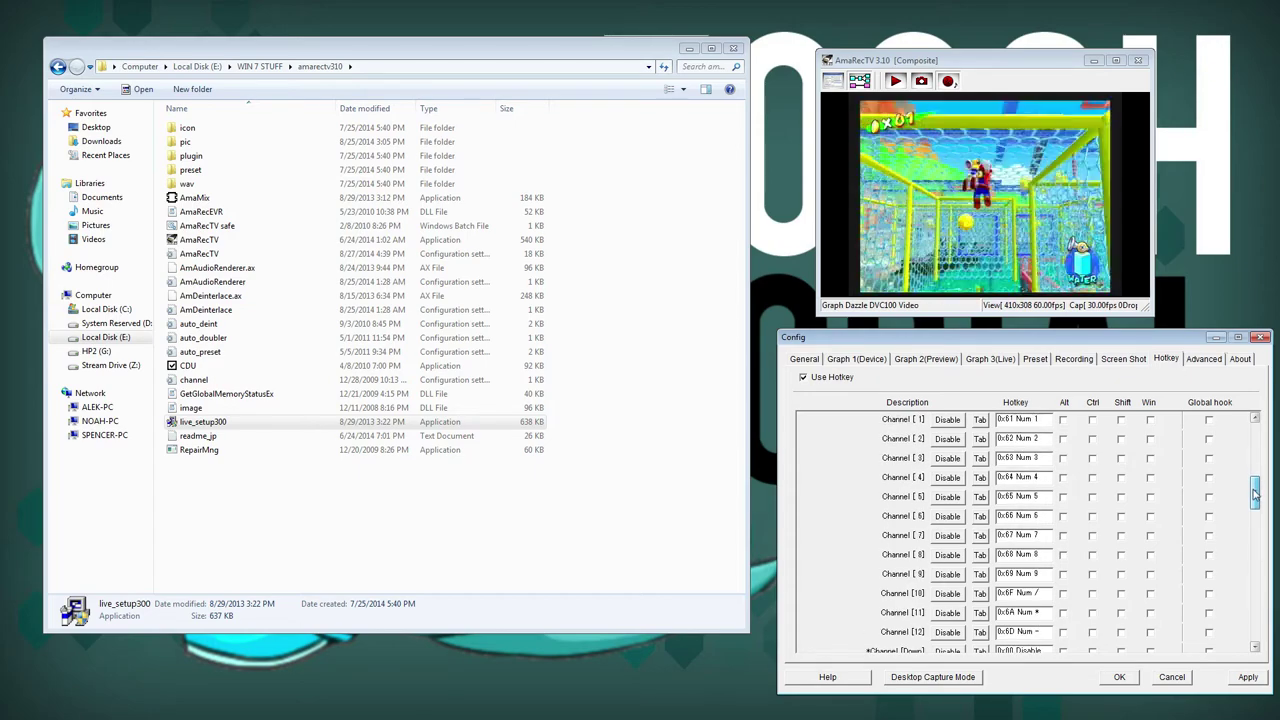
{"action": "left_click_drag", "start_coordinate": [1256, 492], "coordinate": [1228, 576]}
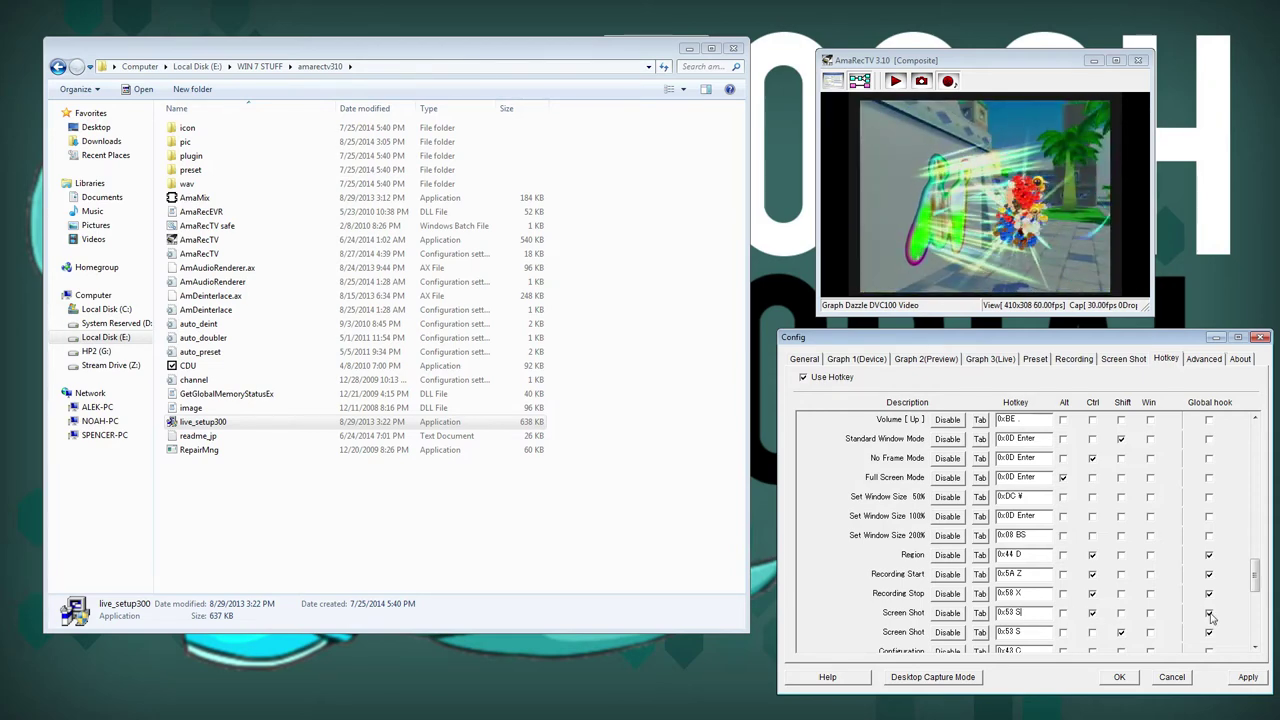
{"action": "left_click", "coordinate": [947, 632]}
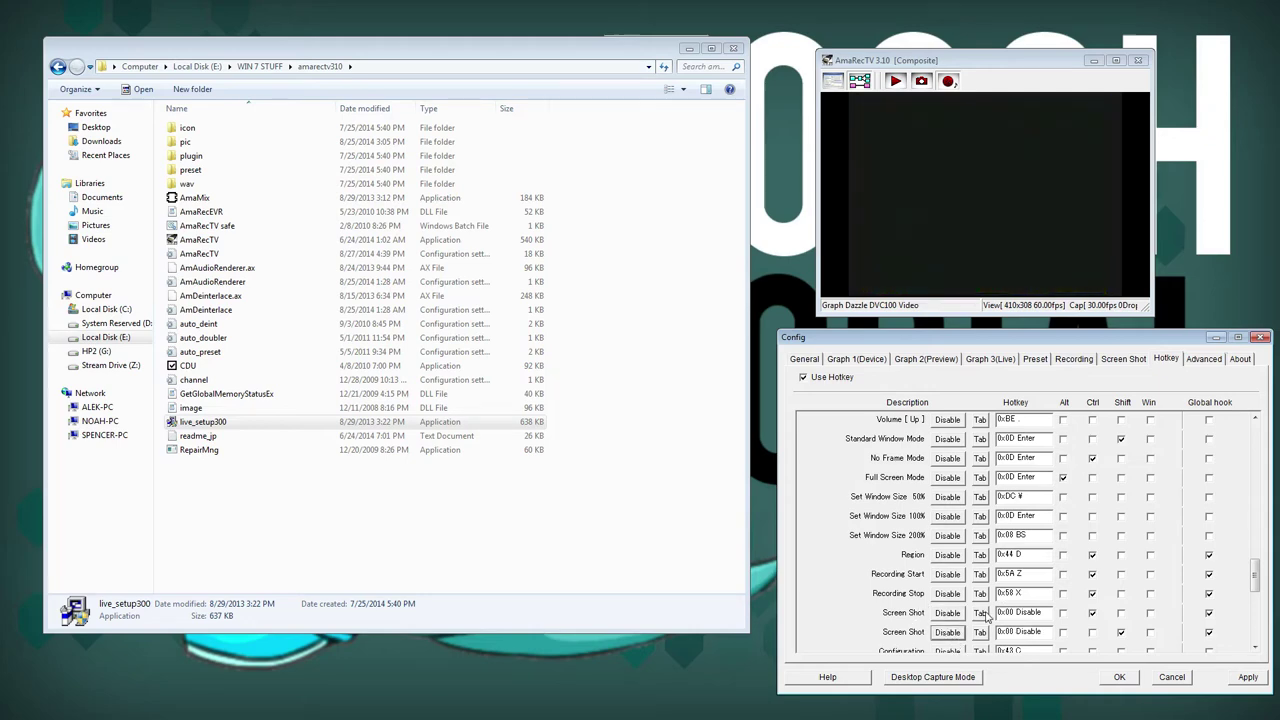
{"action": "scroll", "coordinate": [1253, 580], "scroll_direction": "down", "scroll_amount": 1}
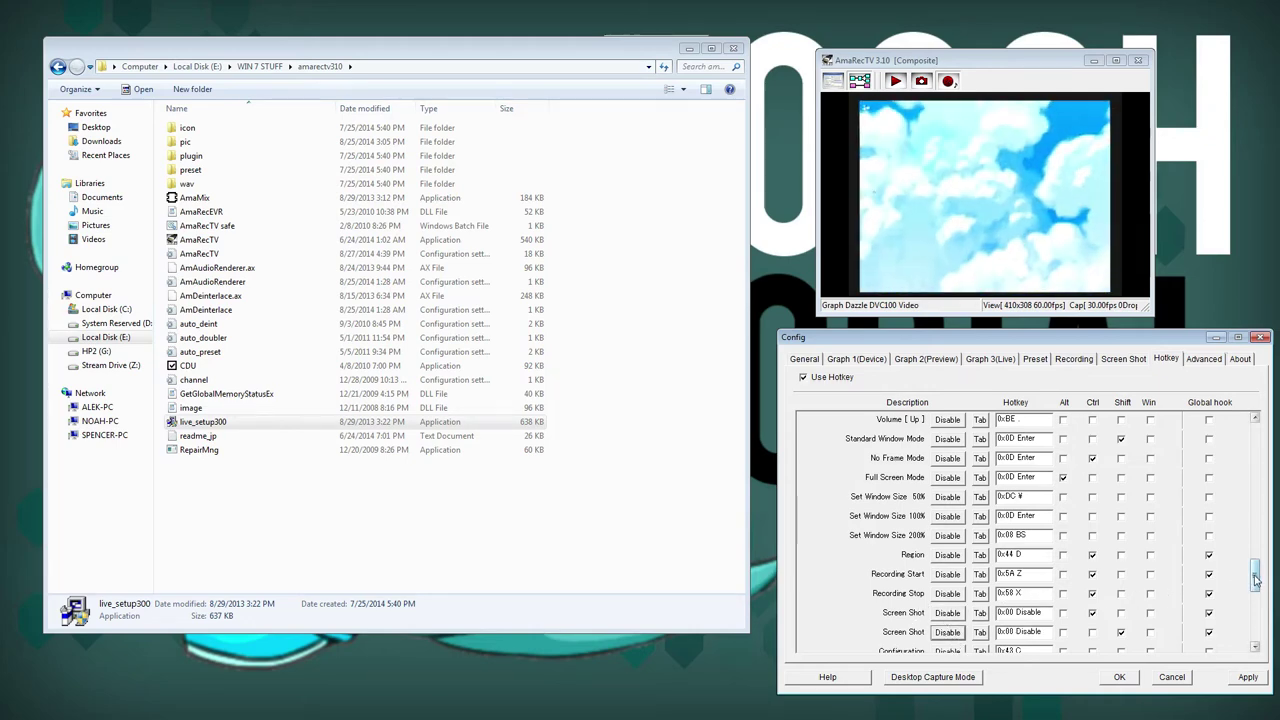
{"action": "scroll", "coordinate": [1255, 580], "scroll_direction": "up", "scroll_amount": 1}
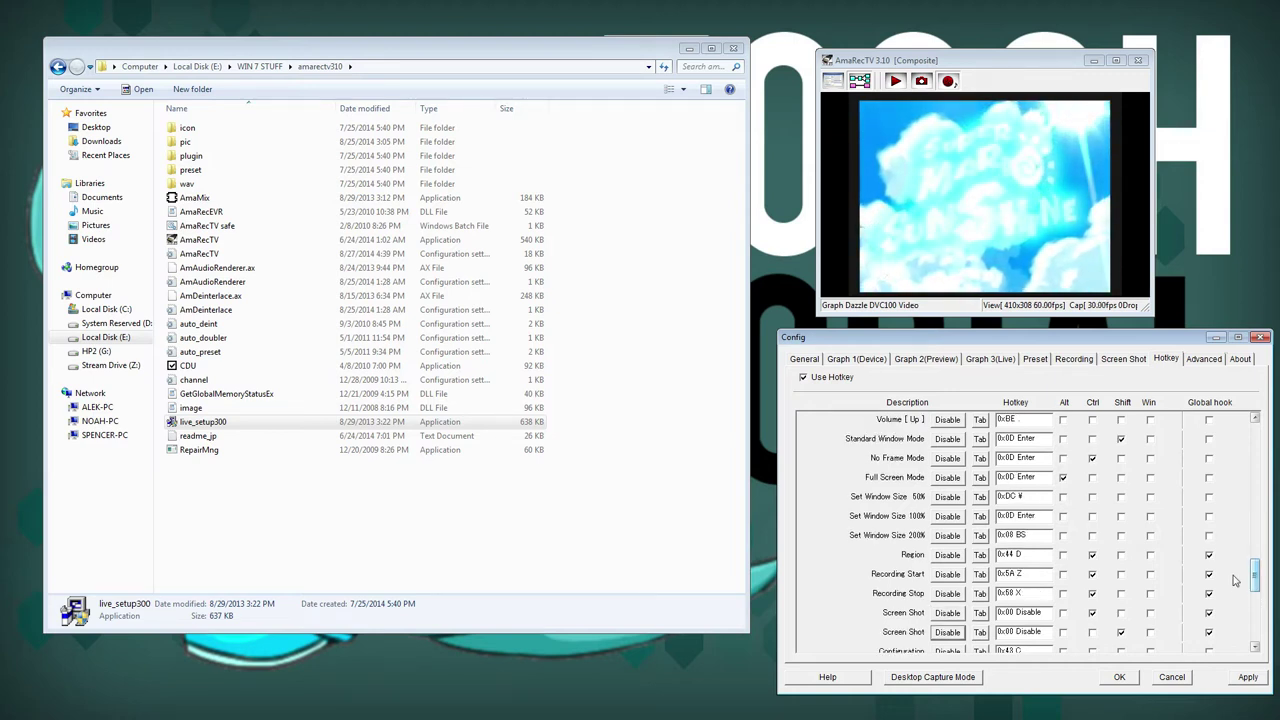
Disable the Recording Start and Region hotkeys and look back through the hotkey list
{"action": "left_click", "coordinate": [950, 574]}
{"action": "left_click", "coordinate": [947, 554]}
{"action": "scroll", "coordinate": [1254, 572], "scroll_direction": "down", "scroll_amount": 8}
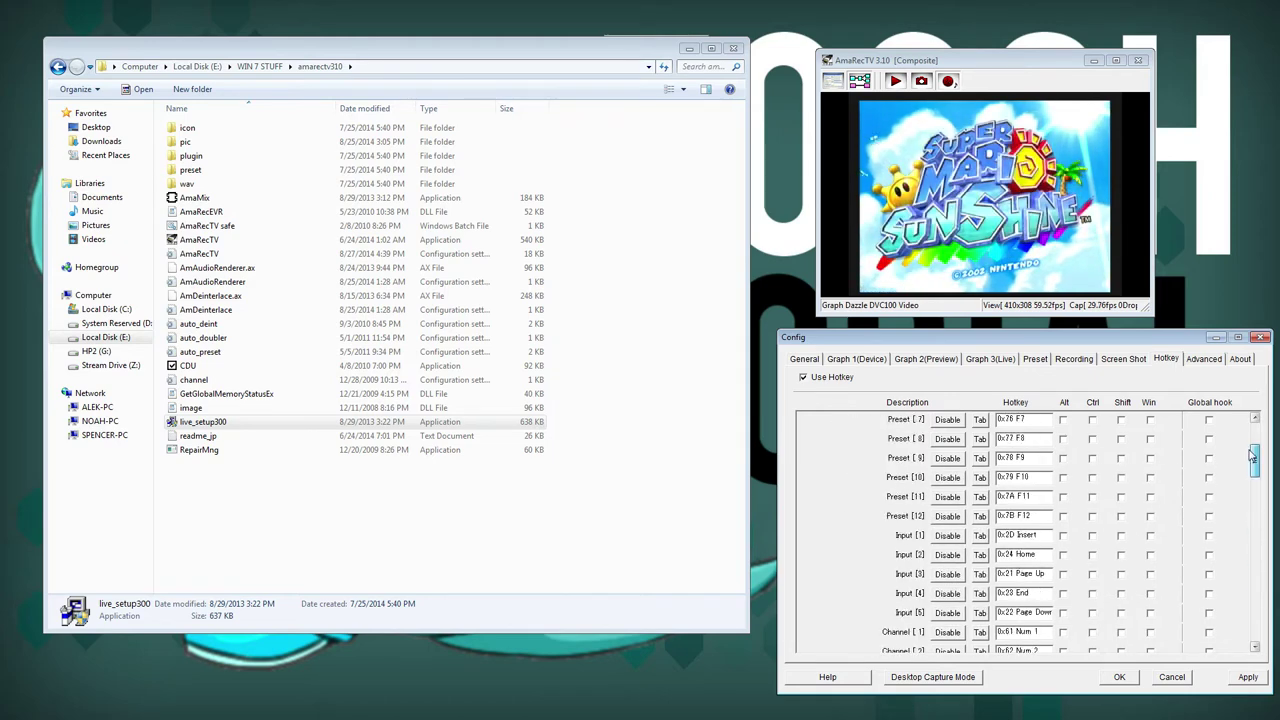
{"action": "scroll", "coordinate": [1254, 572], "scroll_direction": "up", "scroll_amount": 8}
Close the Config window after viewing the Advanced settings, and enlarge the AmaRecTV preview to about 846x634
{"action": "left_click", "coordinate": [1204, 359]}
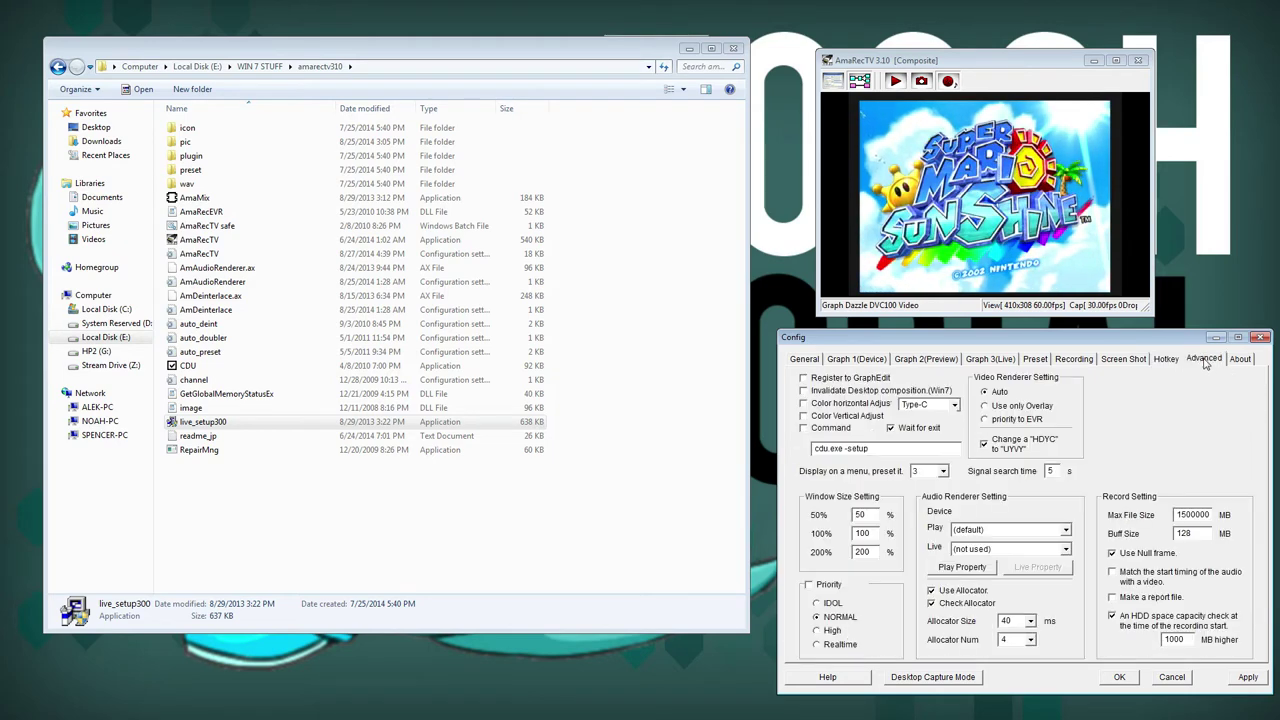
{"action": "left_click", "coordinate": [1261, 338]}
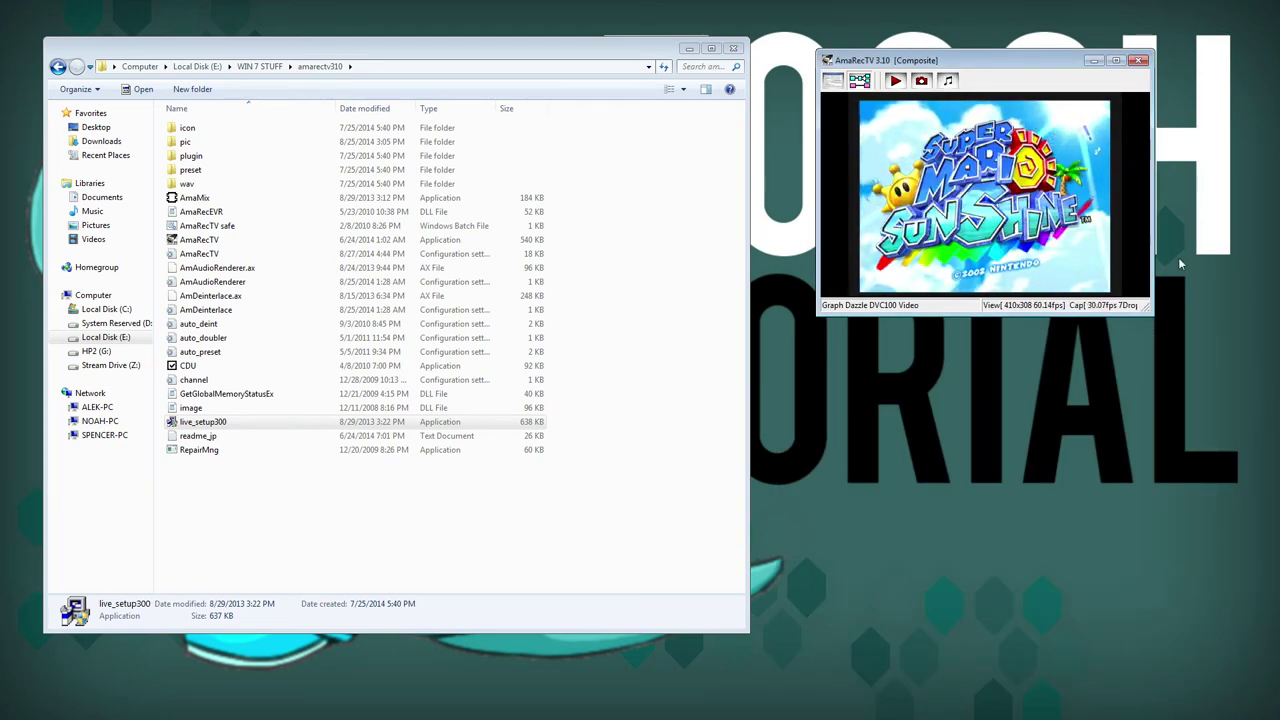
{"action": "left_click_drag", "start_coordinate": [1160, 321], "coordinate": [1274, 443]}
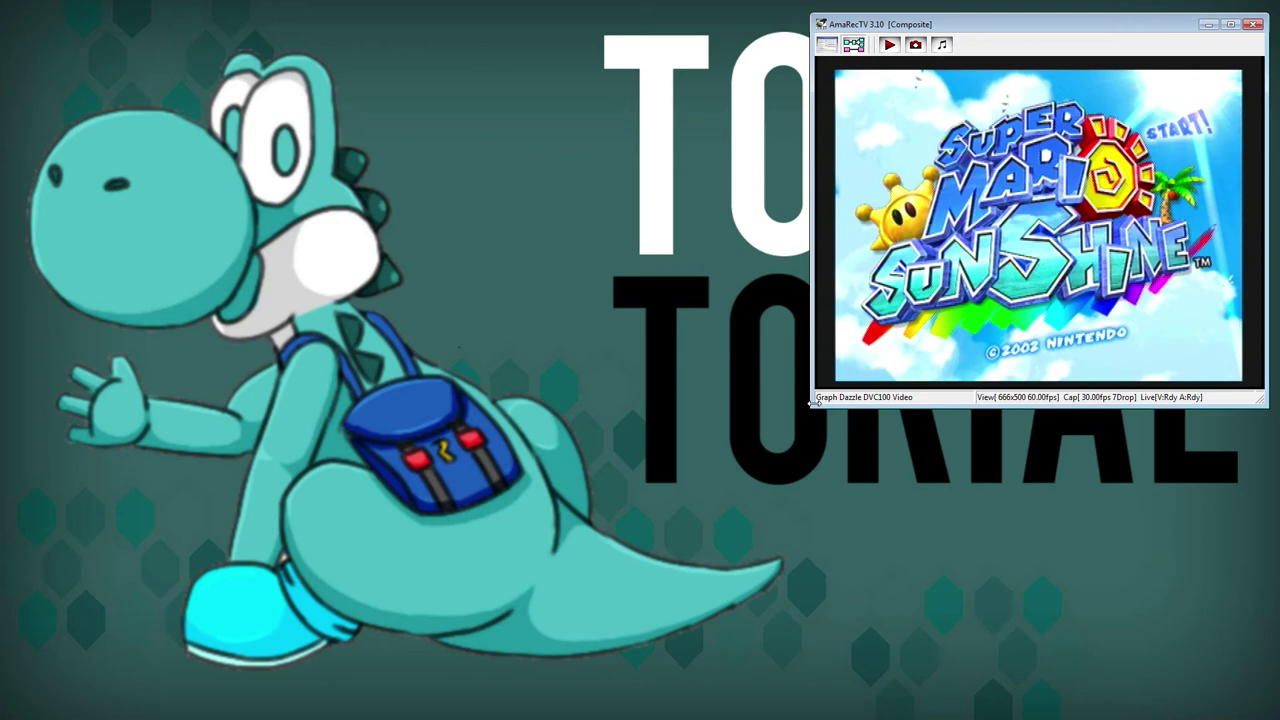
{"action": "left_click_drag", "start_coordinate": [812, 405], "coordinate": [697, 531]}
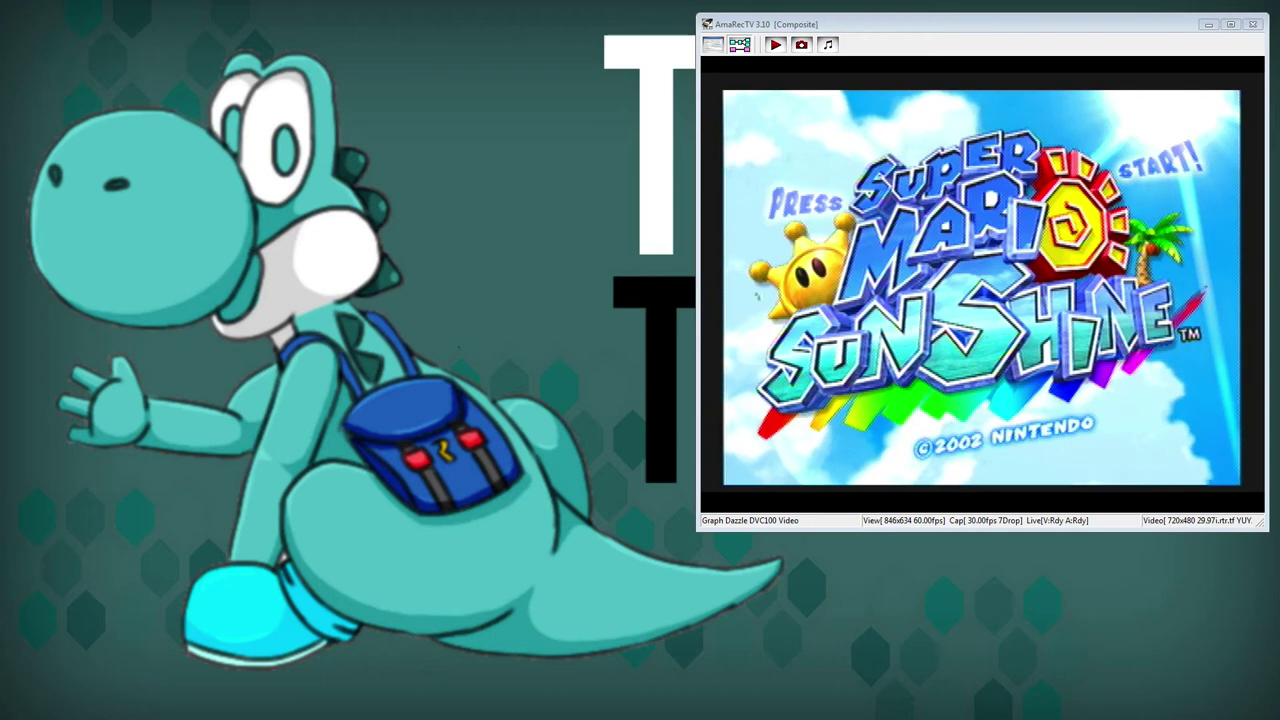
Switch to Open Broadcaster Software, place its window beside the AmaRecTV preview and add a scene with the default name
{"action": "left_click_drag", "start_coordinate": [575, 200], "coordinate": [258, 47]}
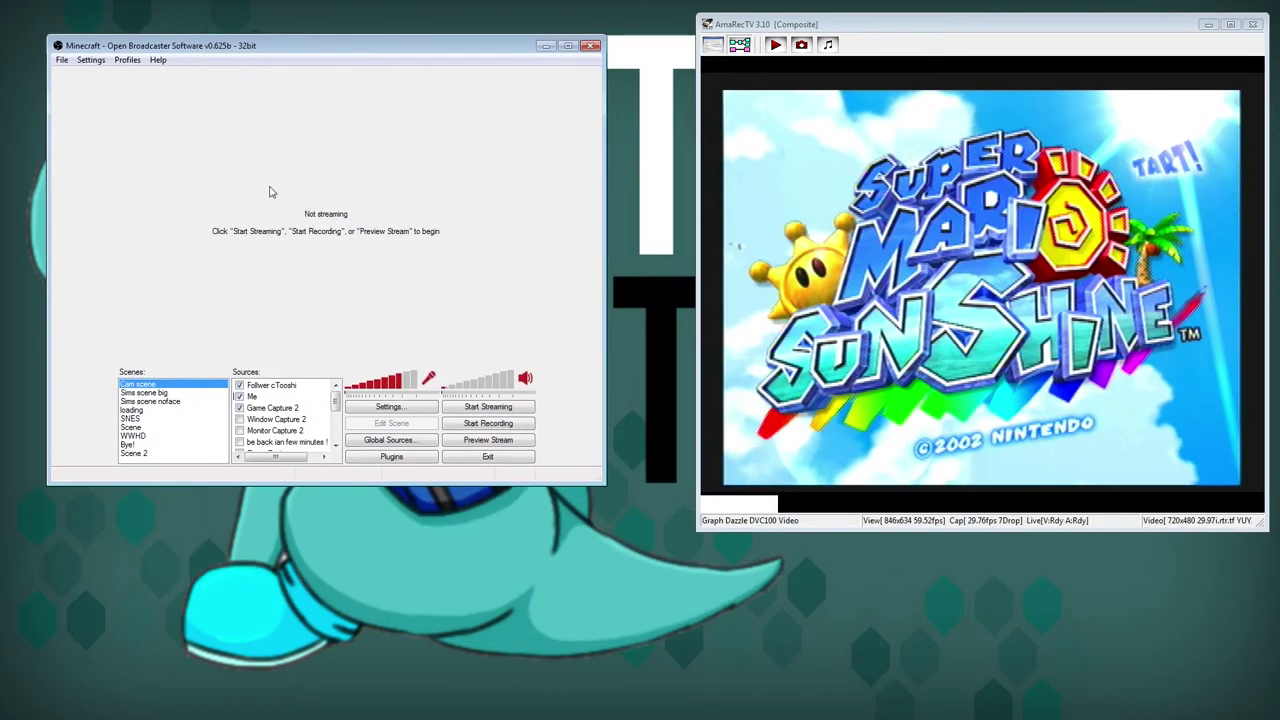
{"action": "left_click", "coordinate": [157, 453]}
{"action": "right_click", "coordinate": [162, 455]}
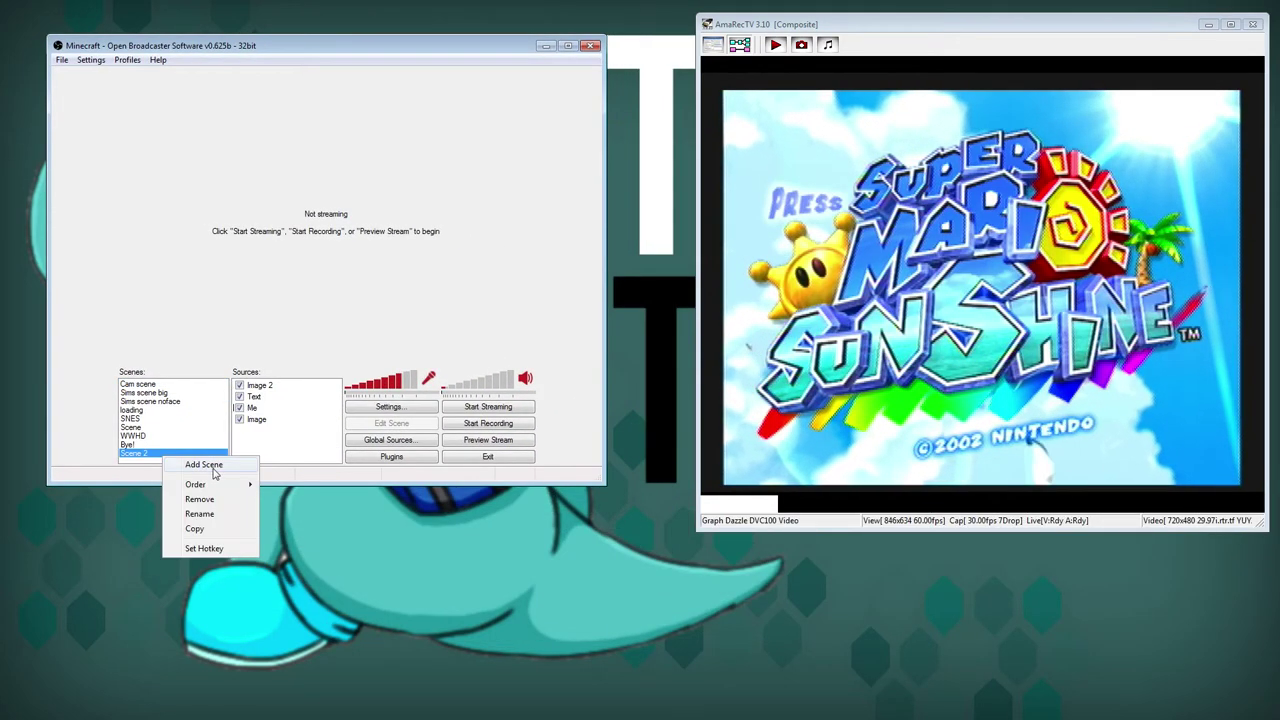
{"action": "left_click", "coordinate": [204, 465]}
{"action": "key", "text": "Return"}
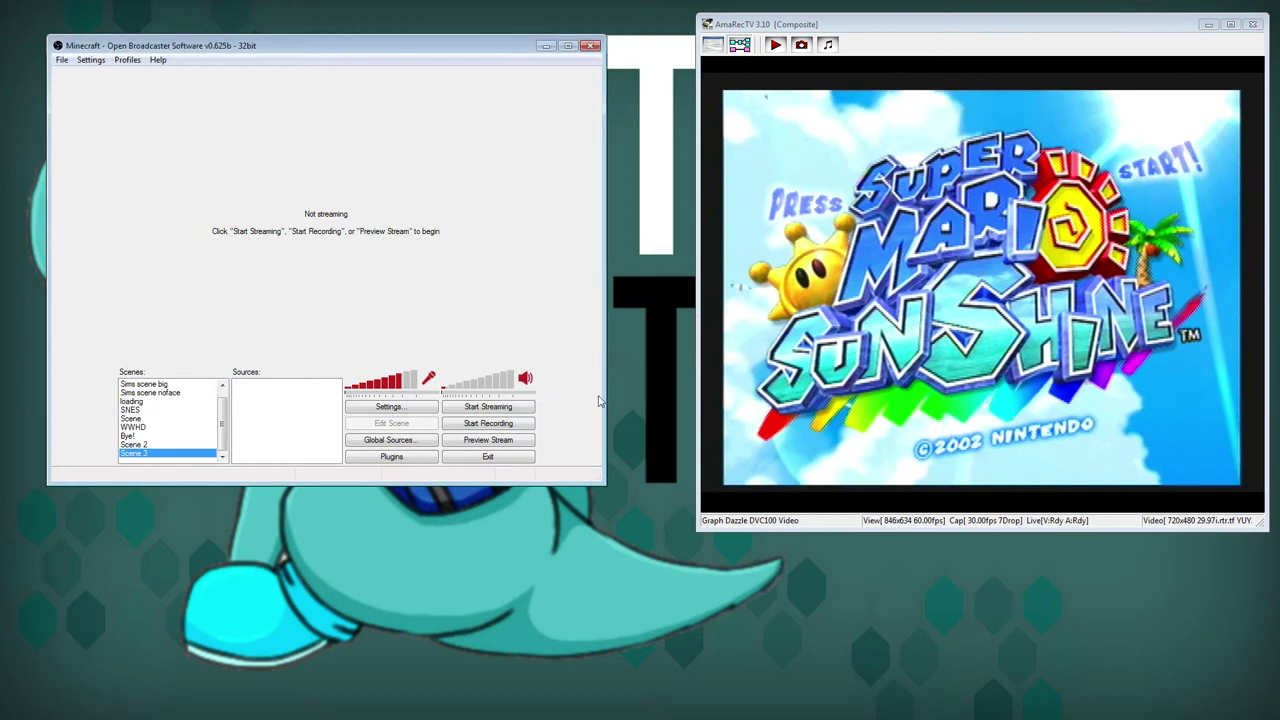
Start the stream preview and add a Video Capture Device source named amaarectv to the new scene
{"action": "left_click", "coordinate": [480, 443]}
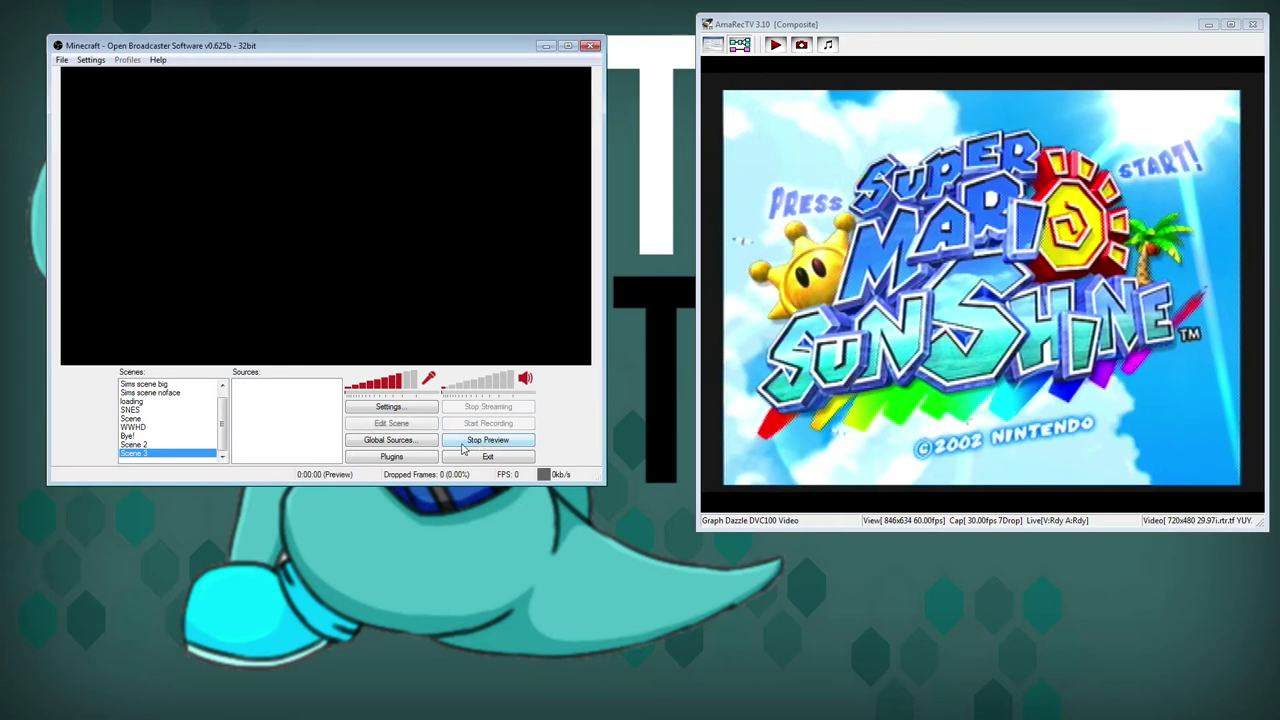
{"action": "right_click", "coordinate": [261, 403]}
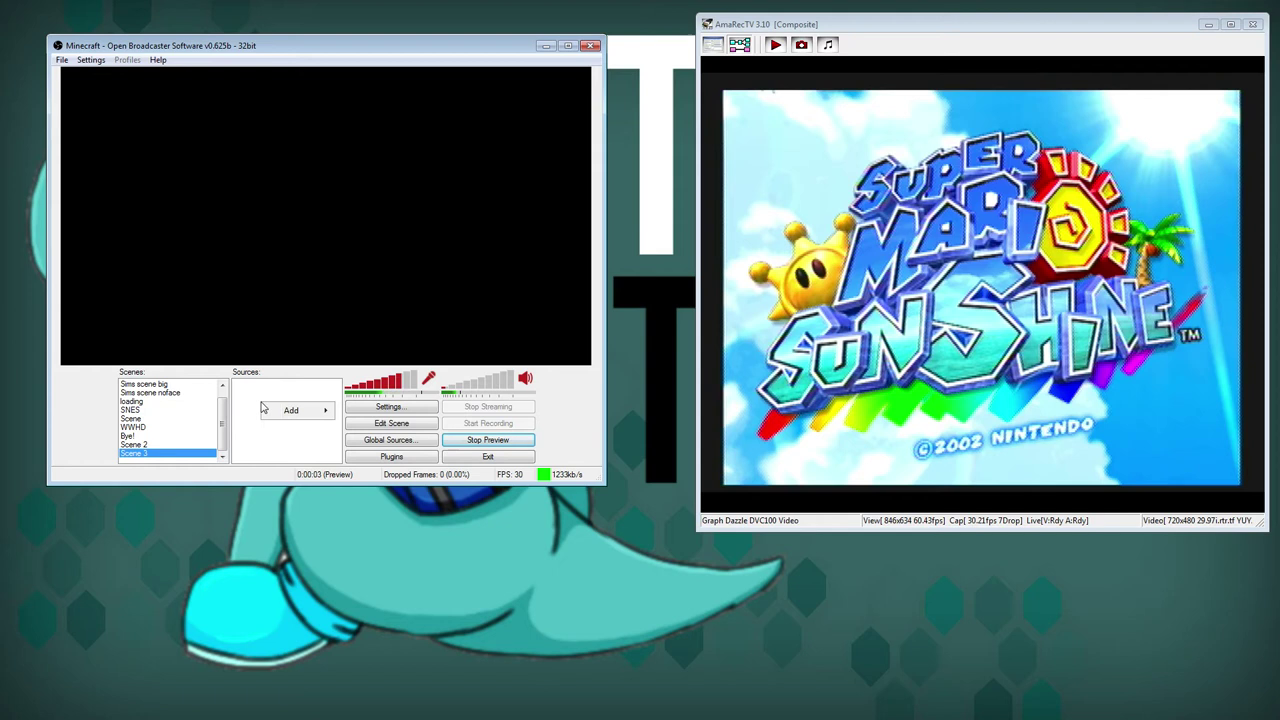
{"action": "mouse_move", "coordinate": [284, 411]}
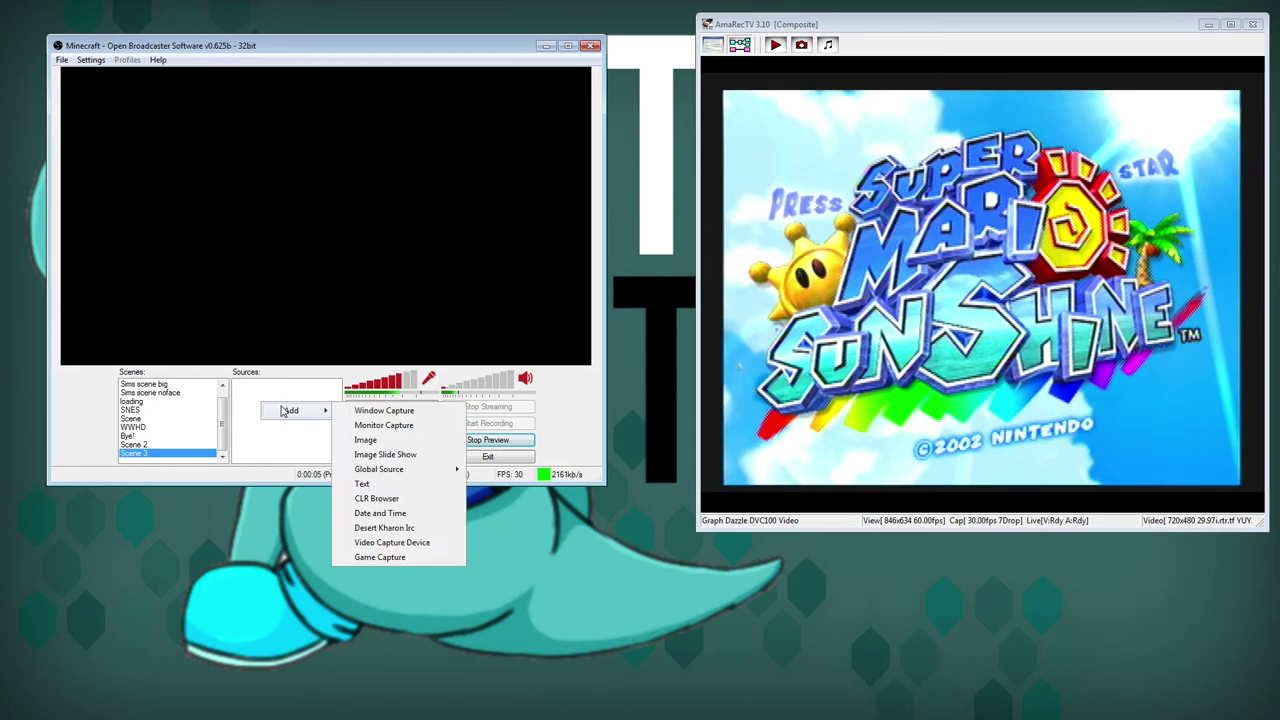
{"action": "left_click", "coordinate": [378, 543]}
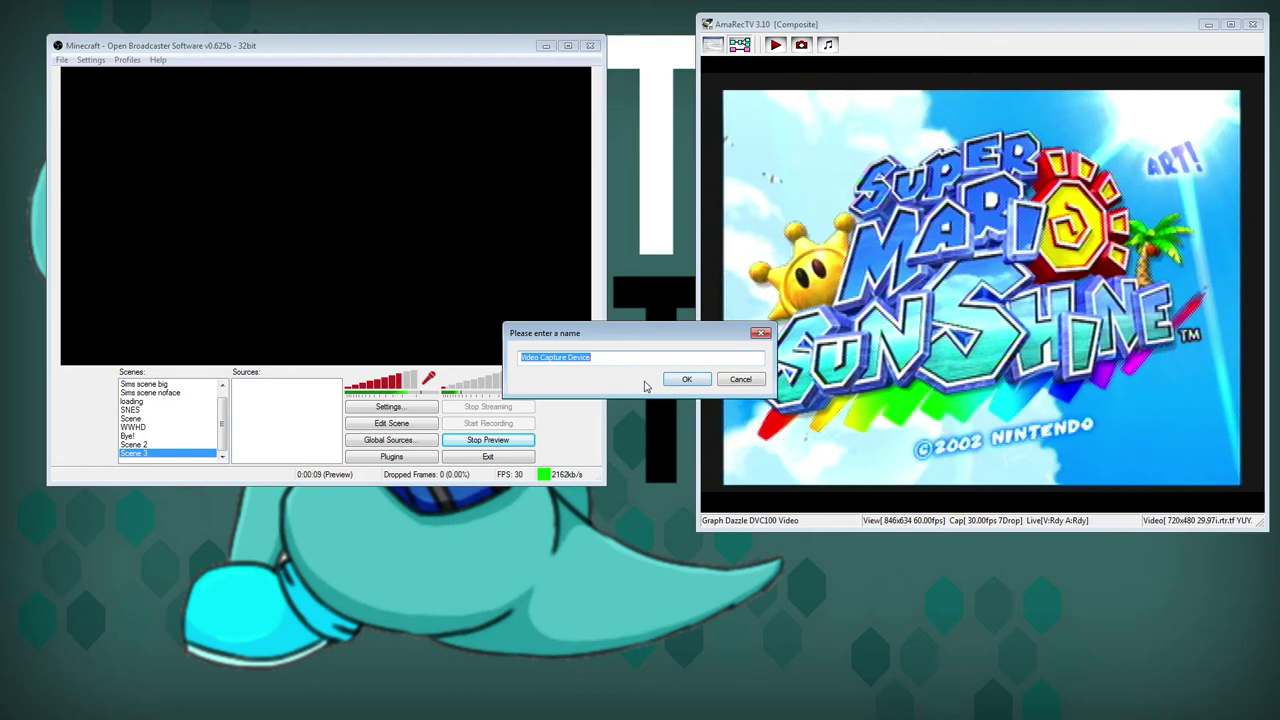
{"action": "type", "text": "amaarectv"}
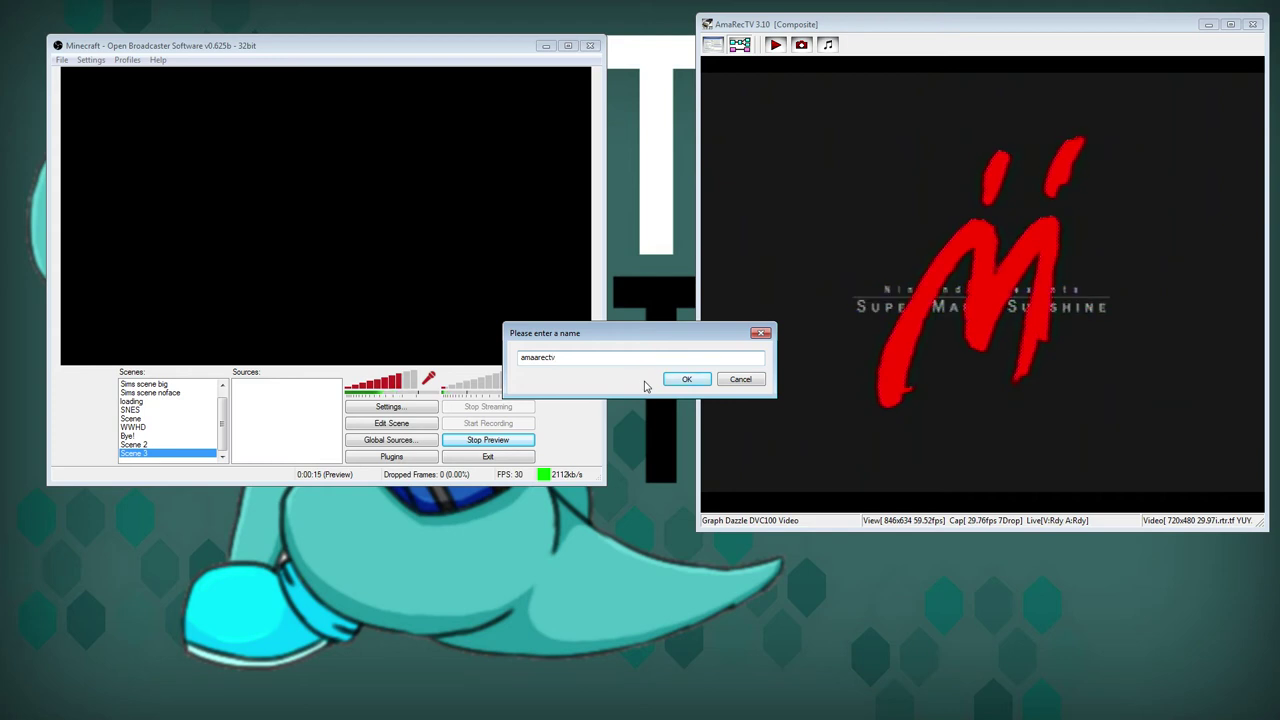
{"action": "key", "text": "Return"}
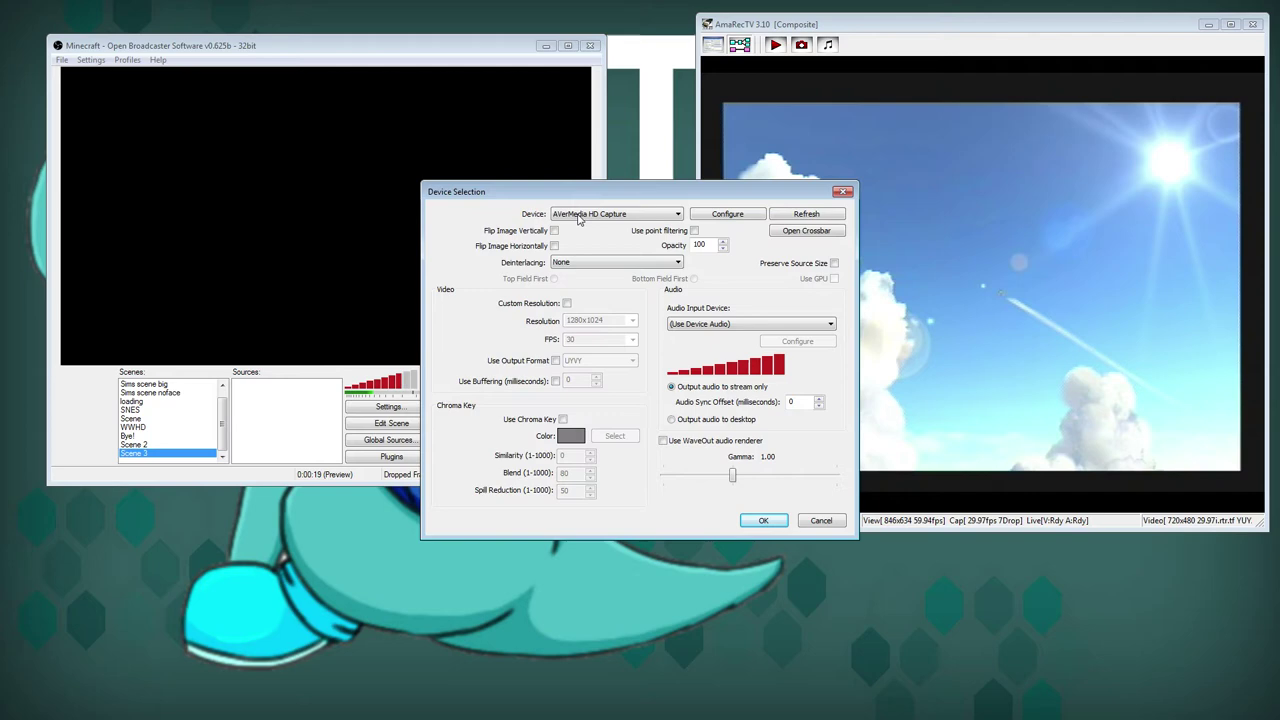
Set the source's device to AmaRec Video Capture, keep its audio input device on Disable and accept the settings
{"action": "left_click", "coordinate": [594, 214]}
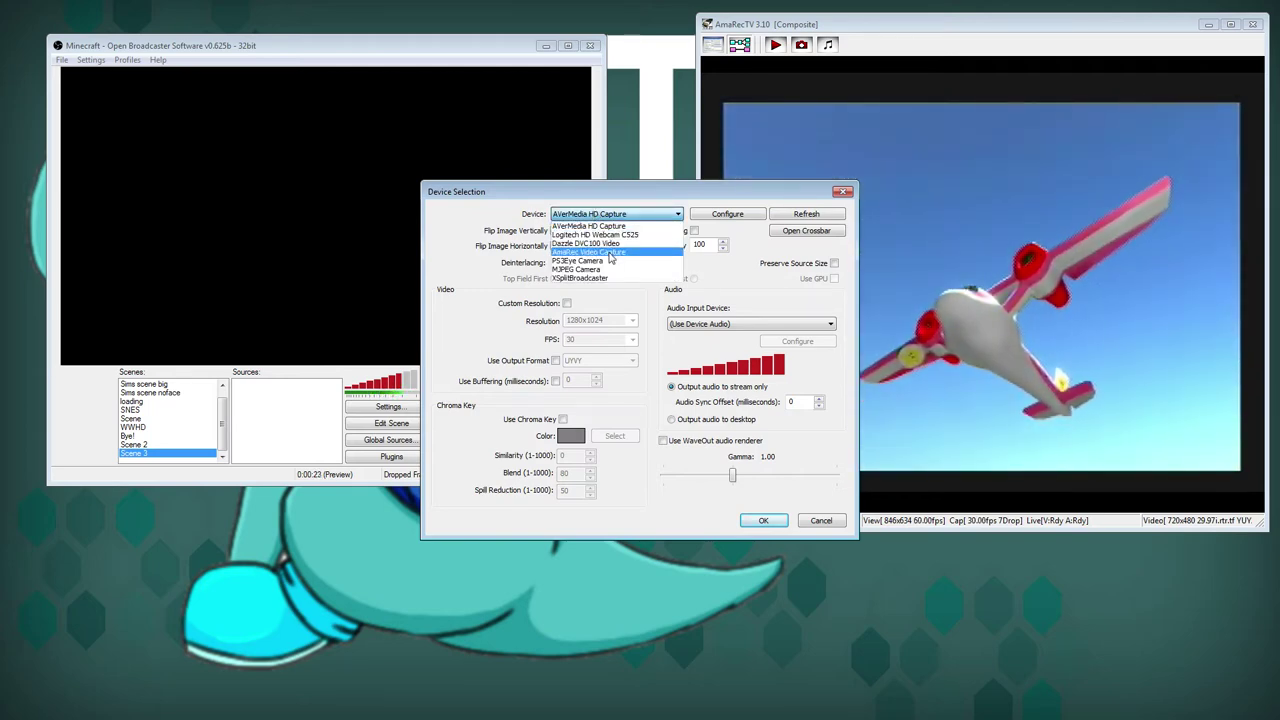
{"action": "left_click", "coordinate": [609, 253]}
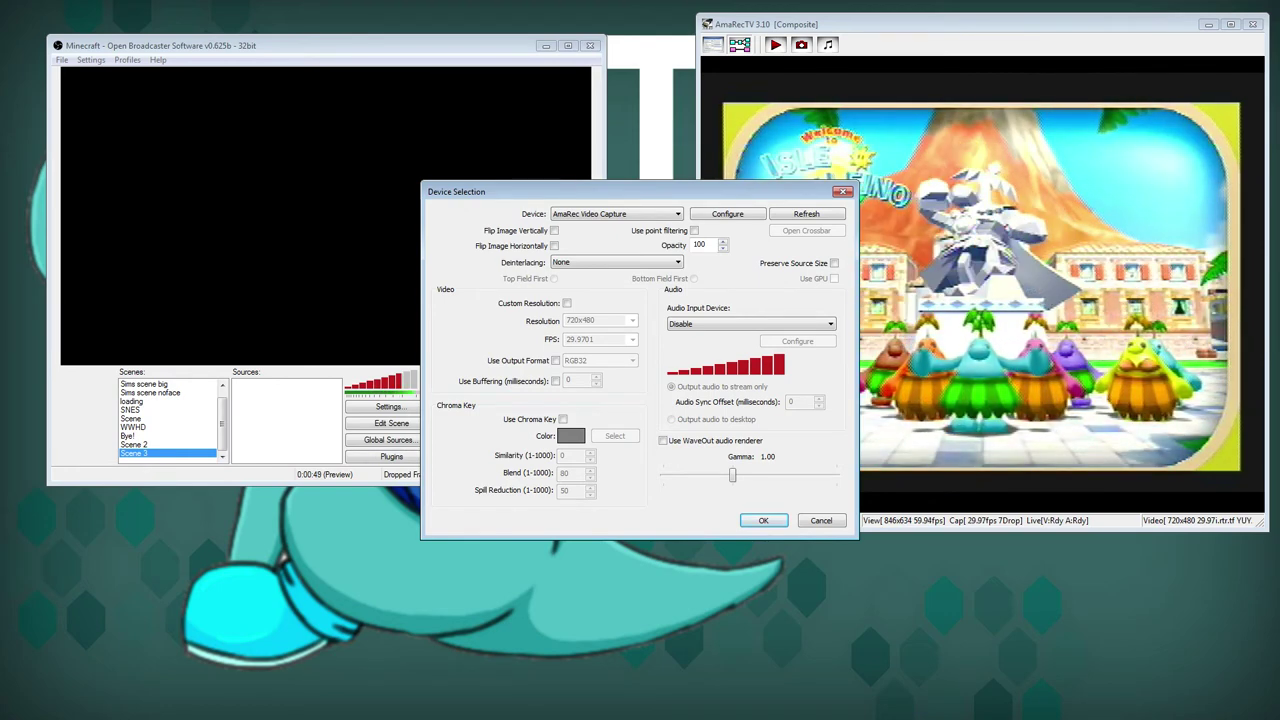
{"action": "left_click", "coordinate": [770, 326]}
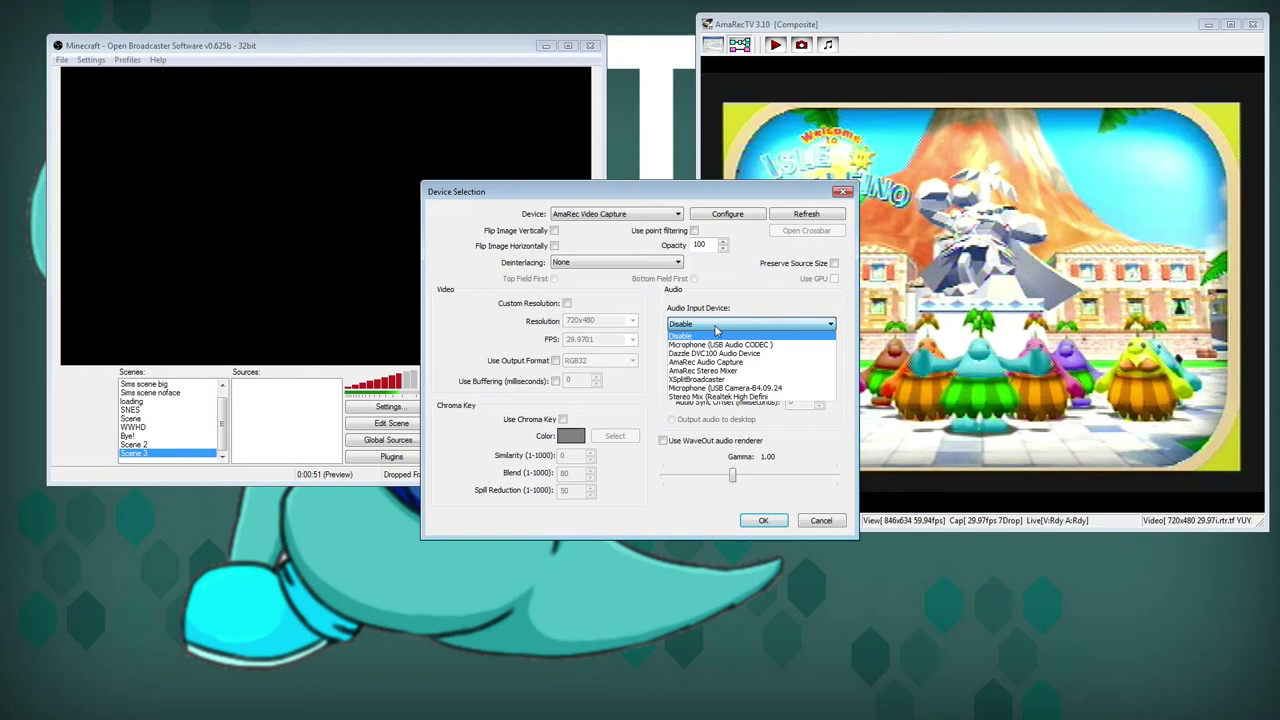
{"action": "left_click", "coordinate": [716, 330]}
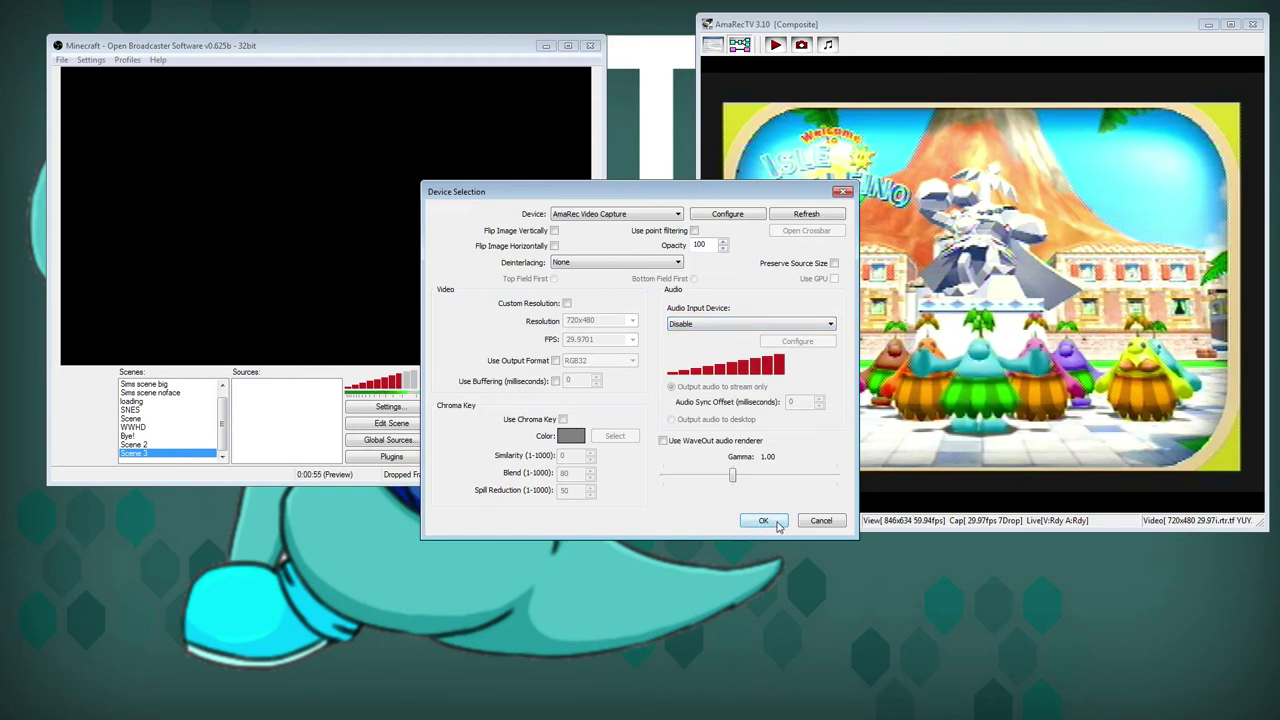
{"action": "left_click", "coordinate": [607, 213]}
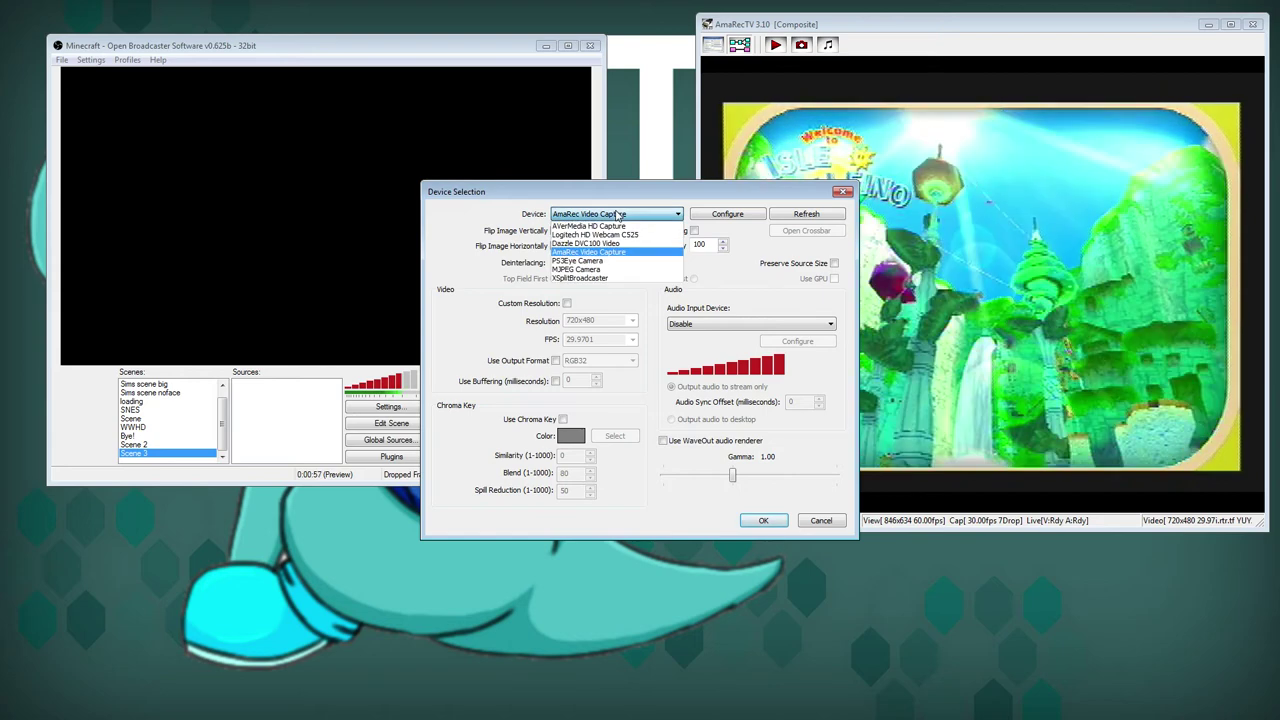
{"action": "left_click", "coordinate": [616, 219]}
{"action": "left_click", "coordinate": [763, 520]}
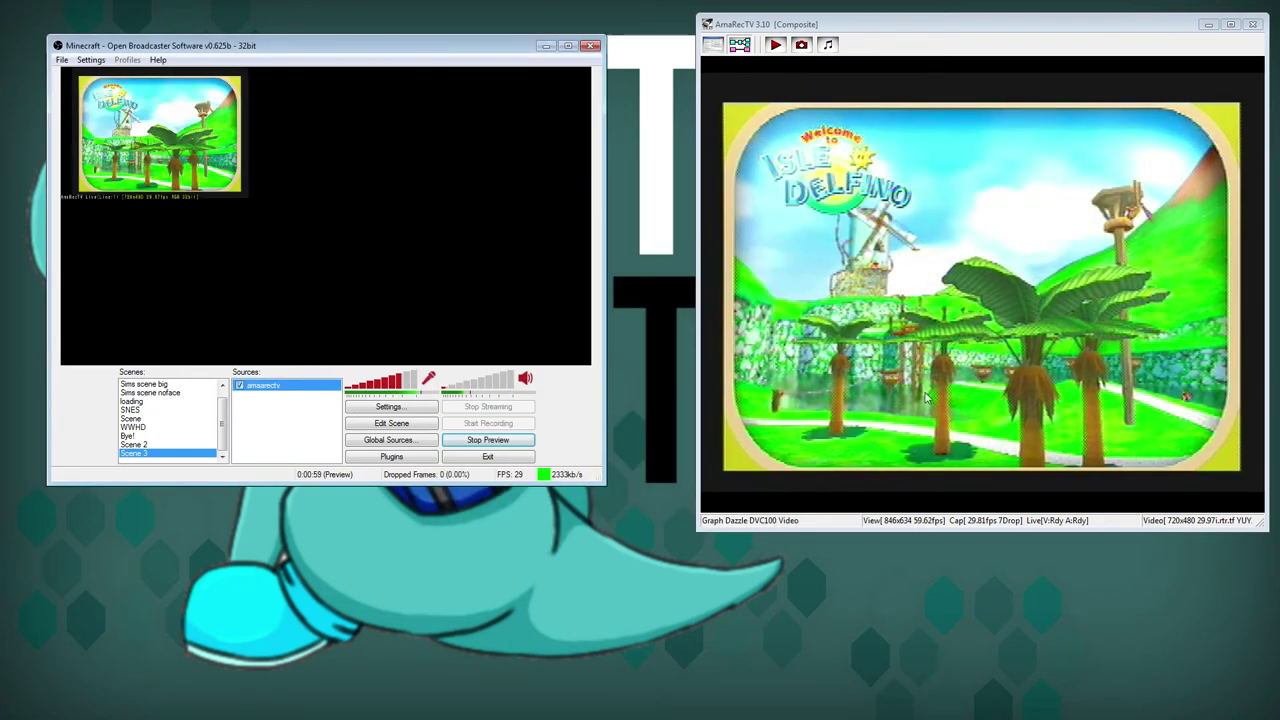
Enable scene editing, enlarge the amaarectv source to nearly the scene's full height and align it with the scene's right edge
{"action": "left_click", "coordinate": [396, 422]}
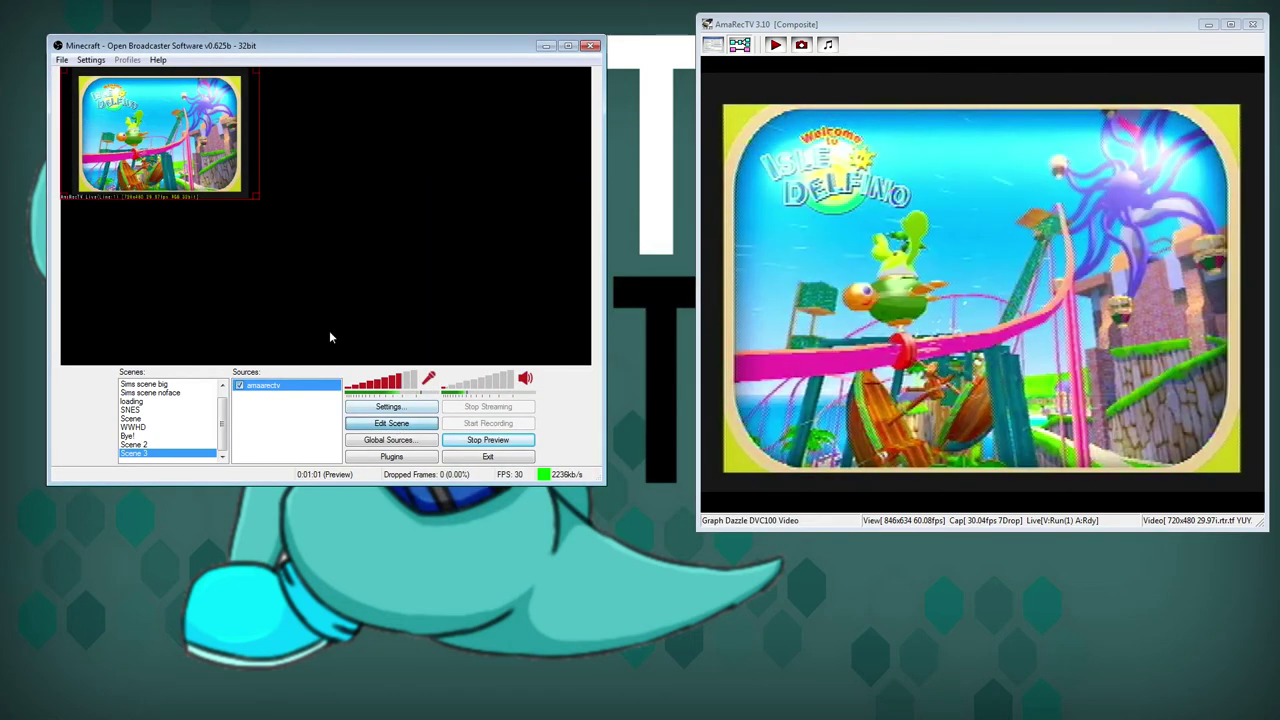
{"action": "left_click_drag", "start_coordinate": [257, 200], "coordinate": [523, 300]}
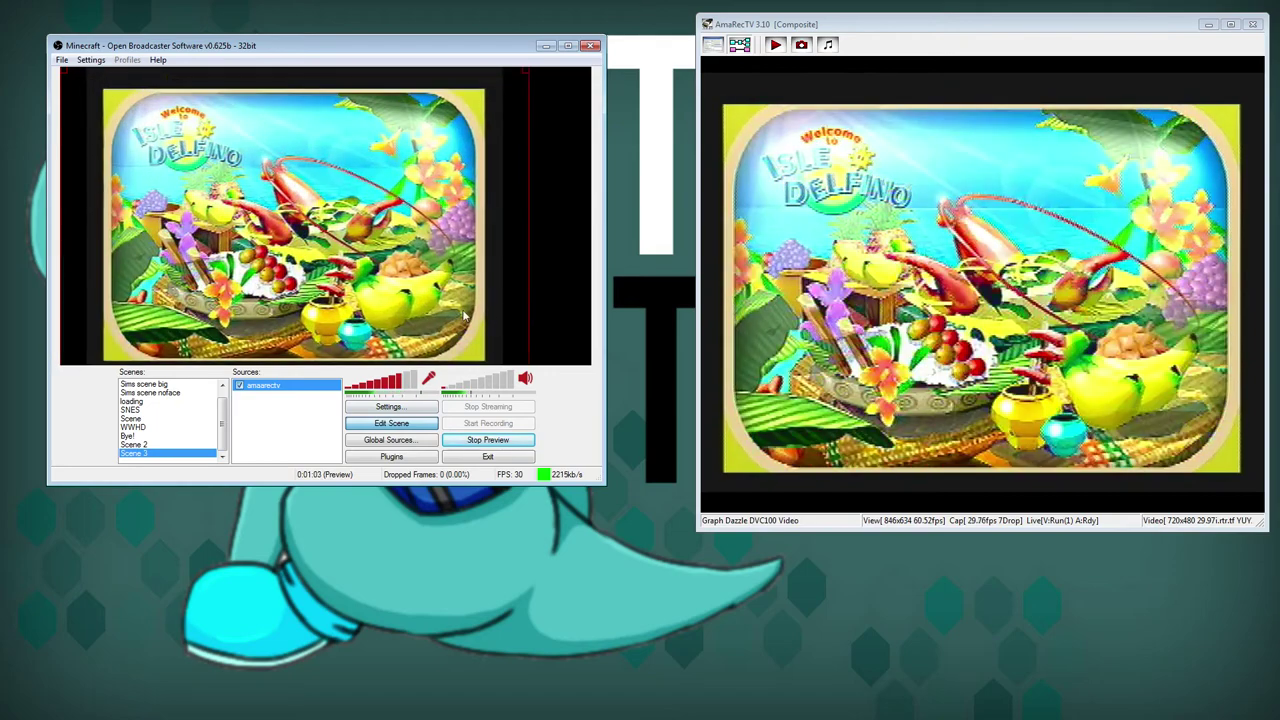
{"action": "left_click_drag", "start_coordinate": [443, 315], "coordinate": [473, 318]}
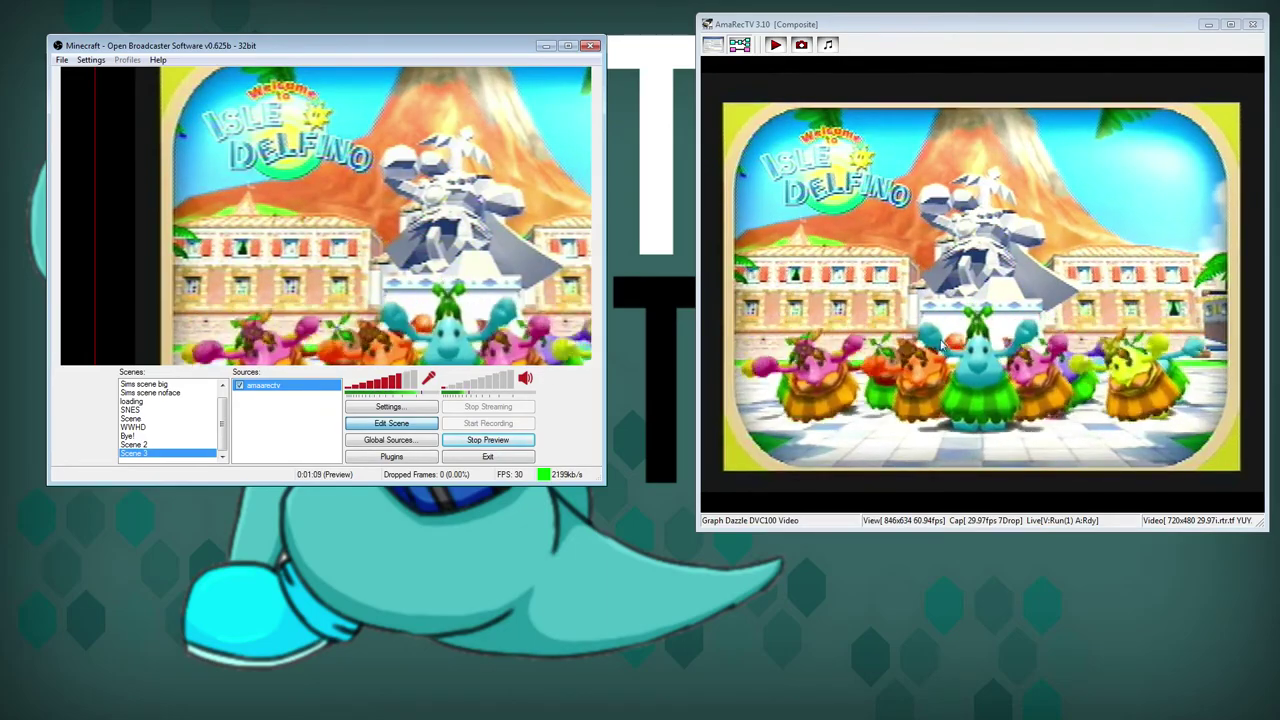
{"action": "left_click_drag", "start_coordinate": [603, 275], "coordinate": [270, 102]}
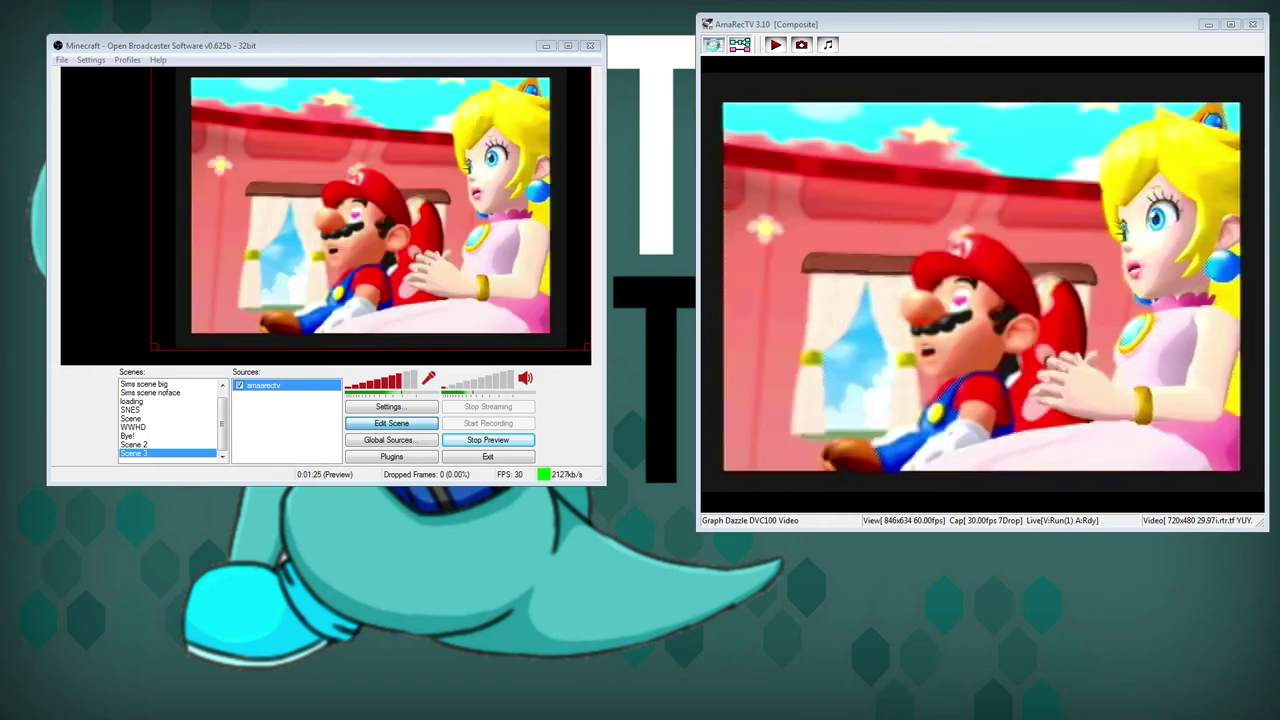
Switch to AmaRecTV and set the preview graph's deinterlacing function to "for Role-playing Game", applying and accepting the configuration
{"action": "left_click", "coordinate": [713, 44]}
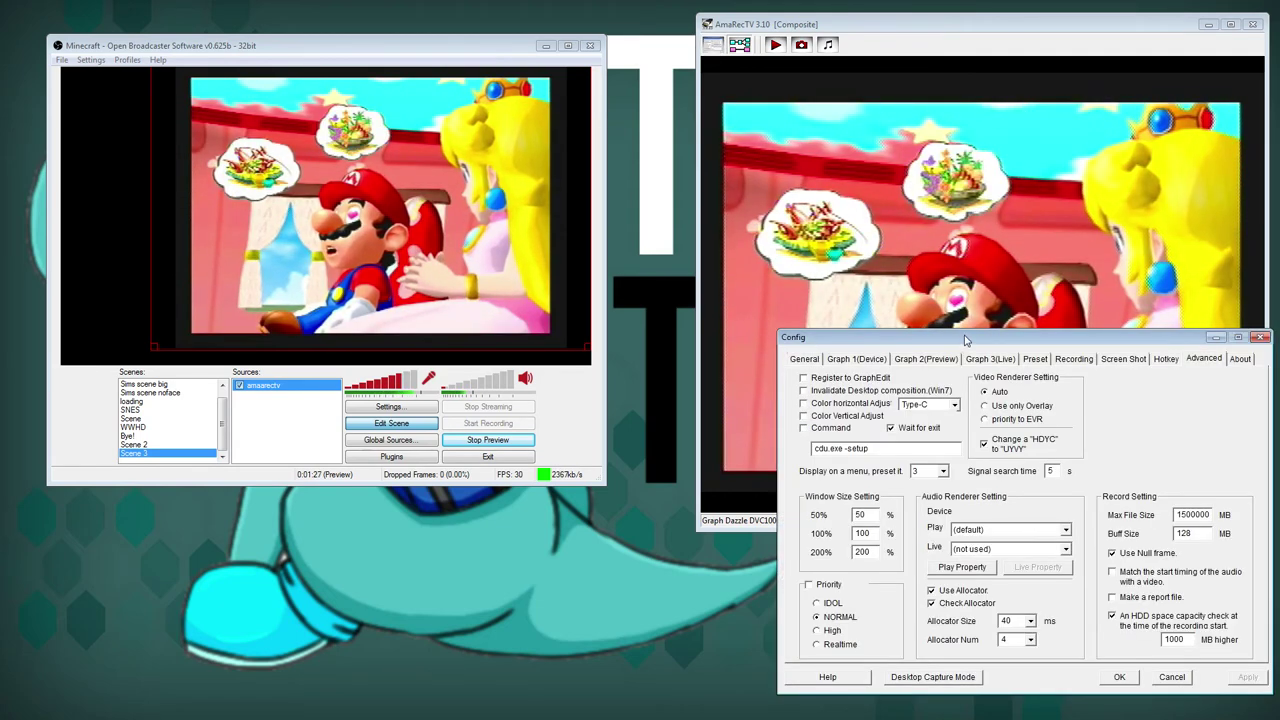
{"action": "left_click_drag", "start_coordinate": [860, 335], "coordinate": [831, 176]}
{"action": "left_click", "coordinate": [828, 198]}
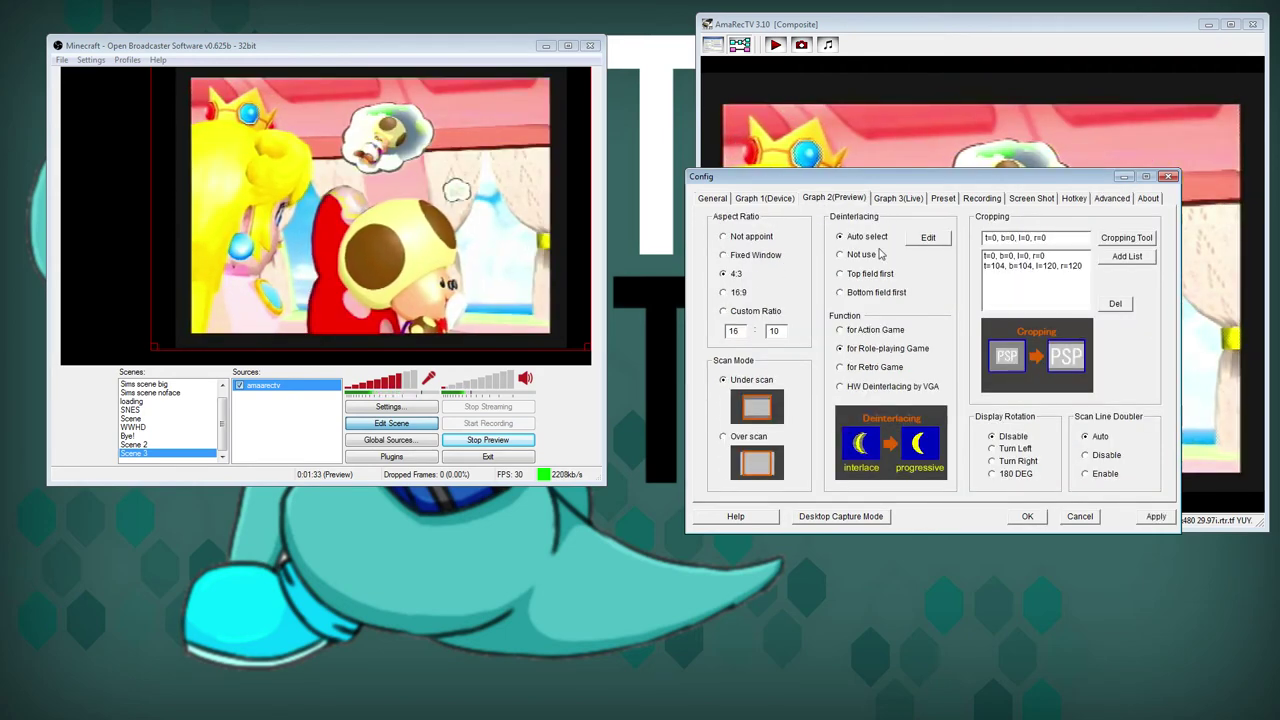
{"action": "left_click", "coordinate": [1155, 516]}
{"action": "left_click", "coordinate": [1027, 516]}
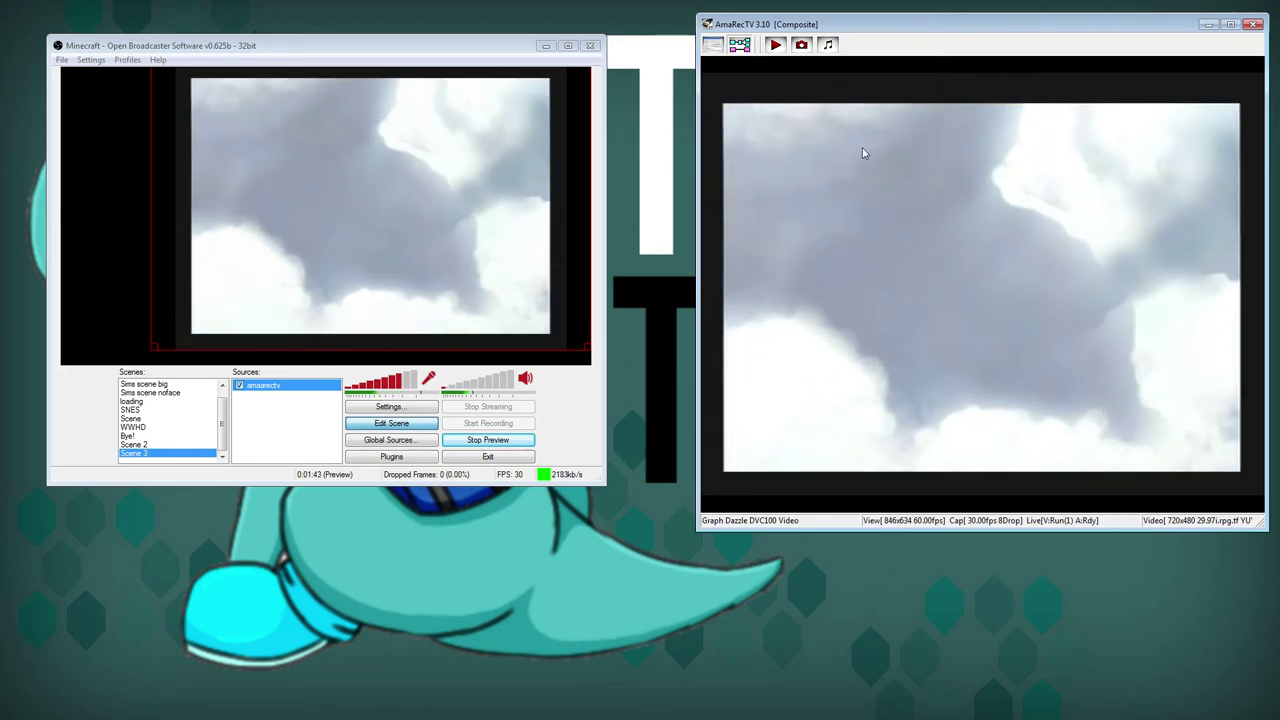
Back in Open Broadcaster Software, shrink the amaarectv source slightly and reposition it so all its edges lie inside the scene
{"action": "mouse_move", "coordinate": [310, 238]}
{"action": "left_mouse_down"}
{"action": "mouse_move", "coordinate": [333, 233]}
{"action": "mouse_move", "coordinate": [314, 245]}
{"action": "left_mouse_up"}
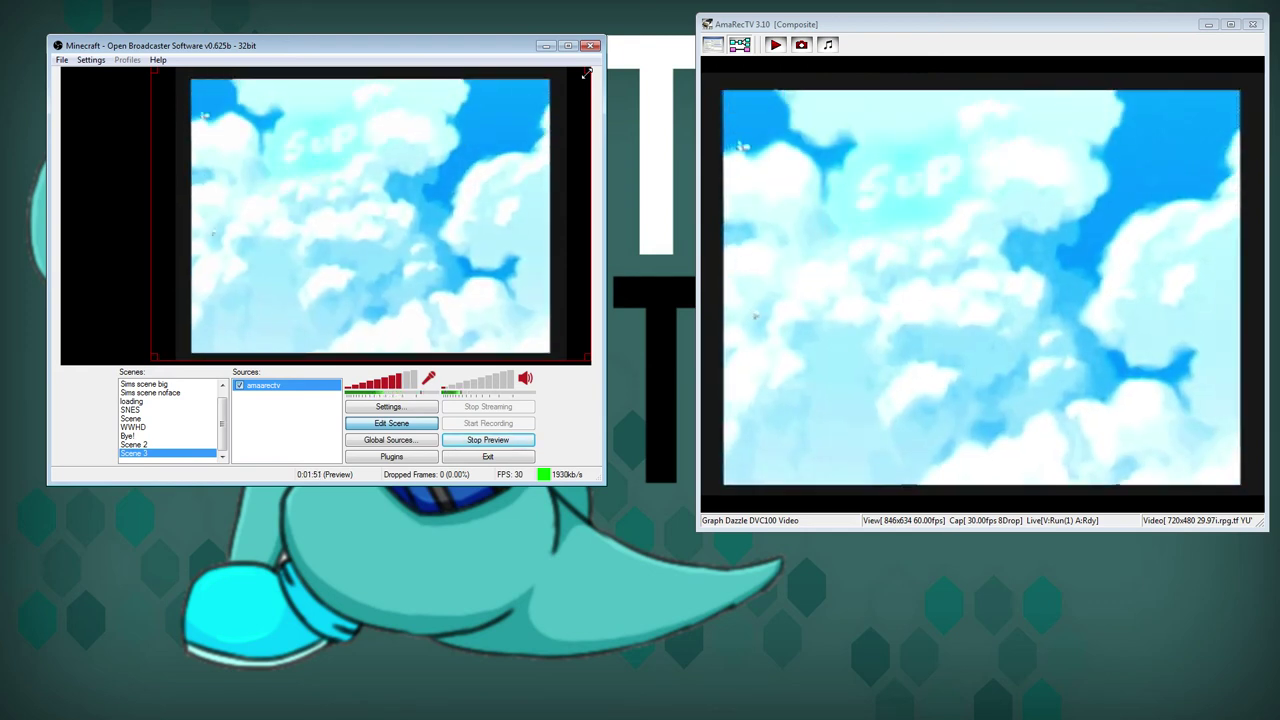
{"action": "left_click_drag", "start_coordinate": [409, 192], "coordinate": [449, 183]}
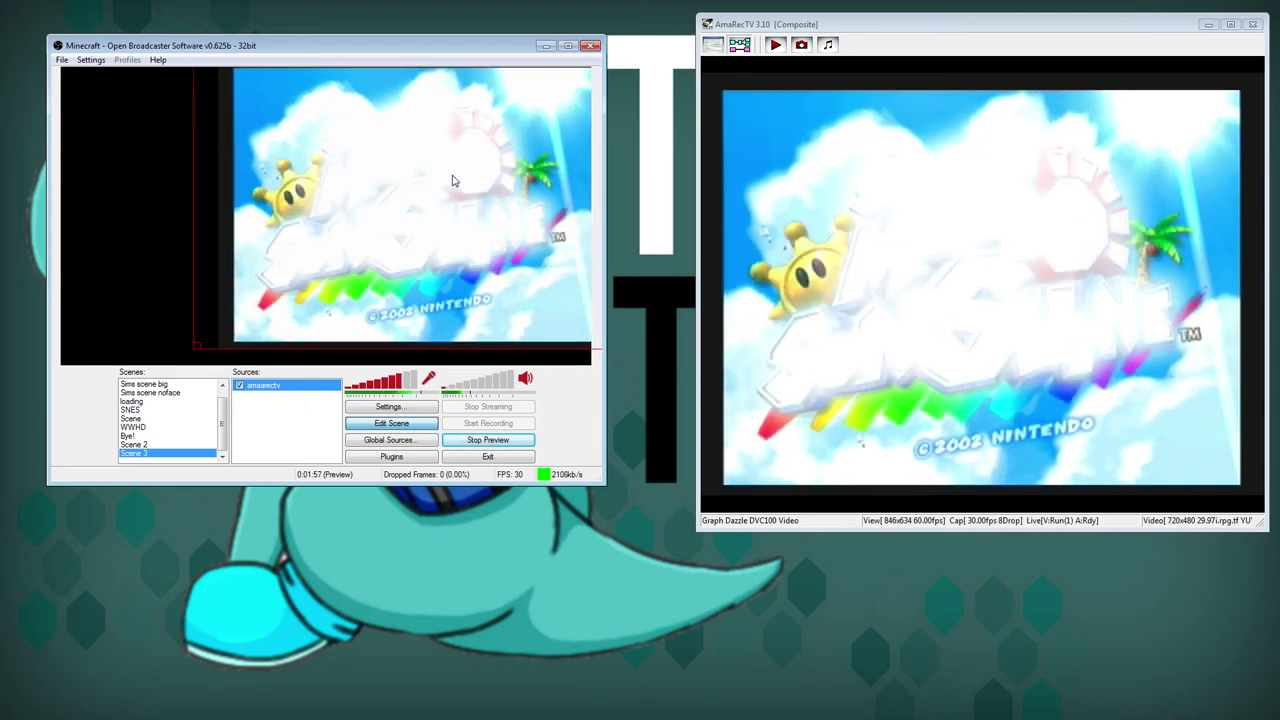
{"action": "left_click_drag", "start_coordinate": [452, 180], "coordinate": [404, 190]}
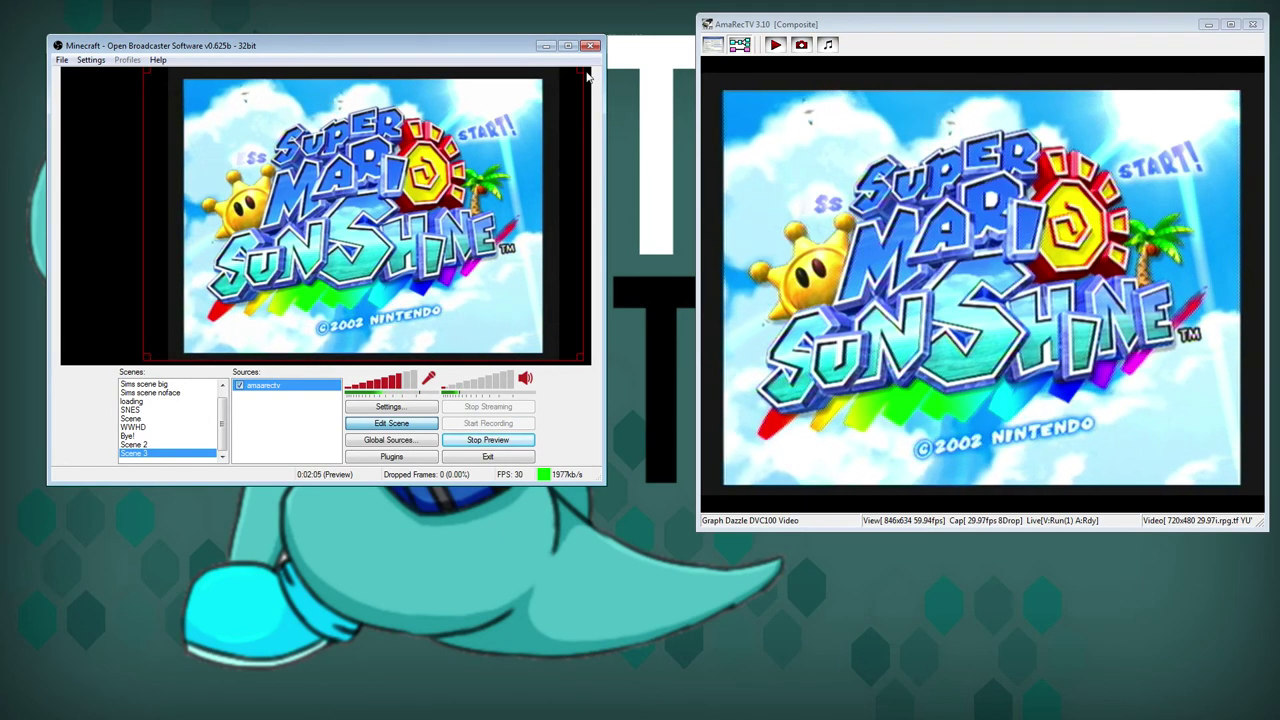
{"action": "left_click_drag", "start_coordinate": [560, 77], "coordinate": [465, 200]}
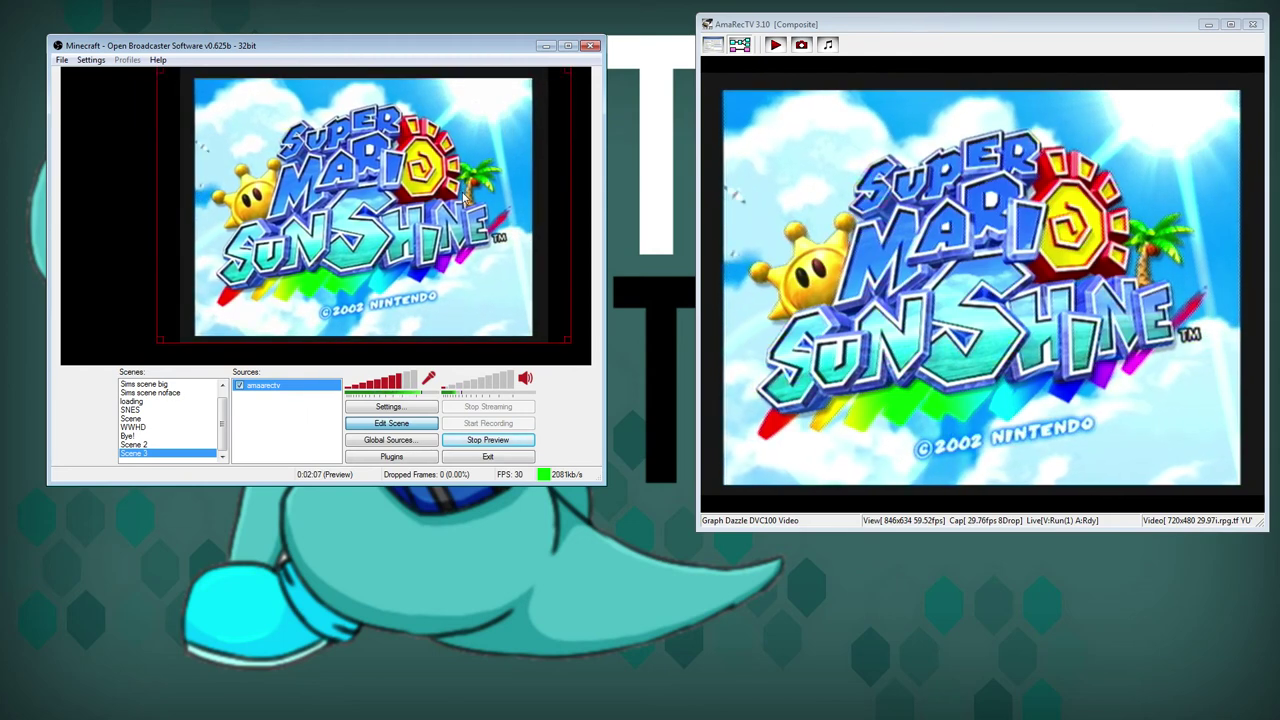
{"action": "left_click_drag", "start_coordinate": [561, 337], "coordinate": [501, 334]}
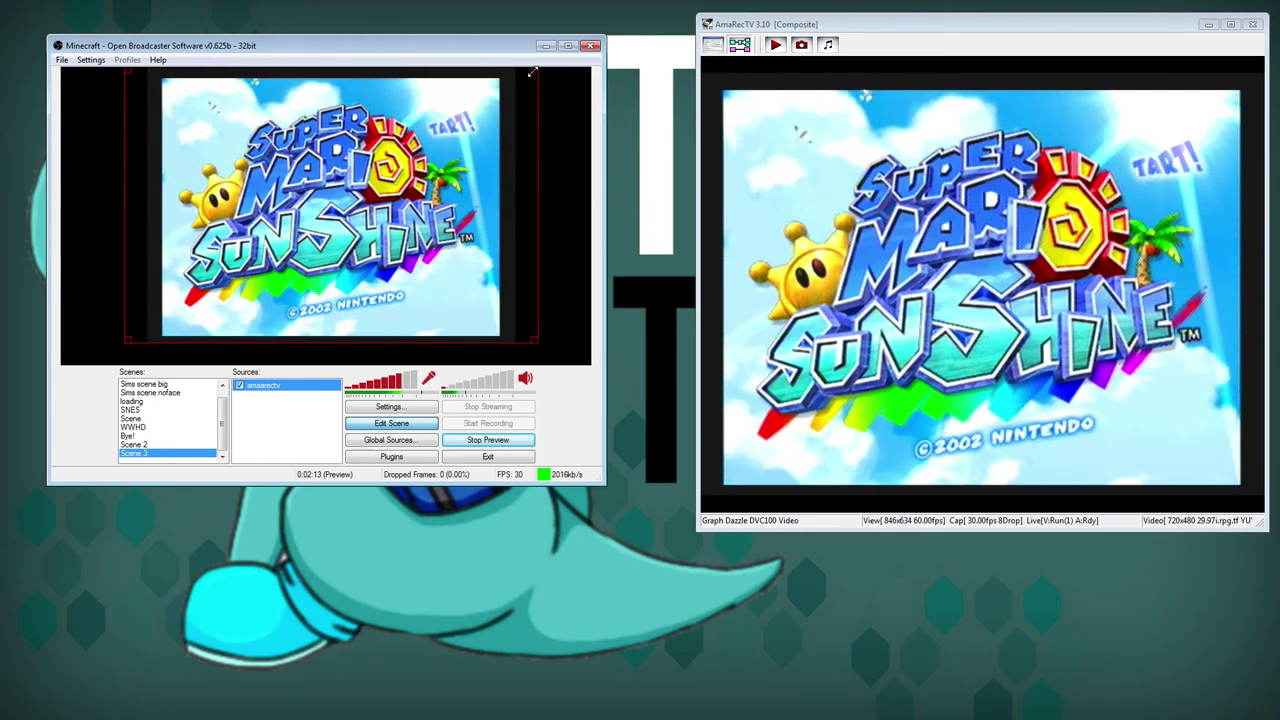
Crop the dark borders off all four sides of the amaarectv source and enlarge it to the scene's full height against the right edge
{"action": "left_click_drag", "start_coordinate": [535, 70], "coordinate": [501, 86]}
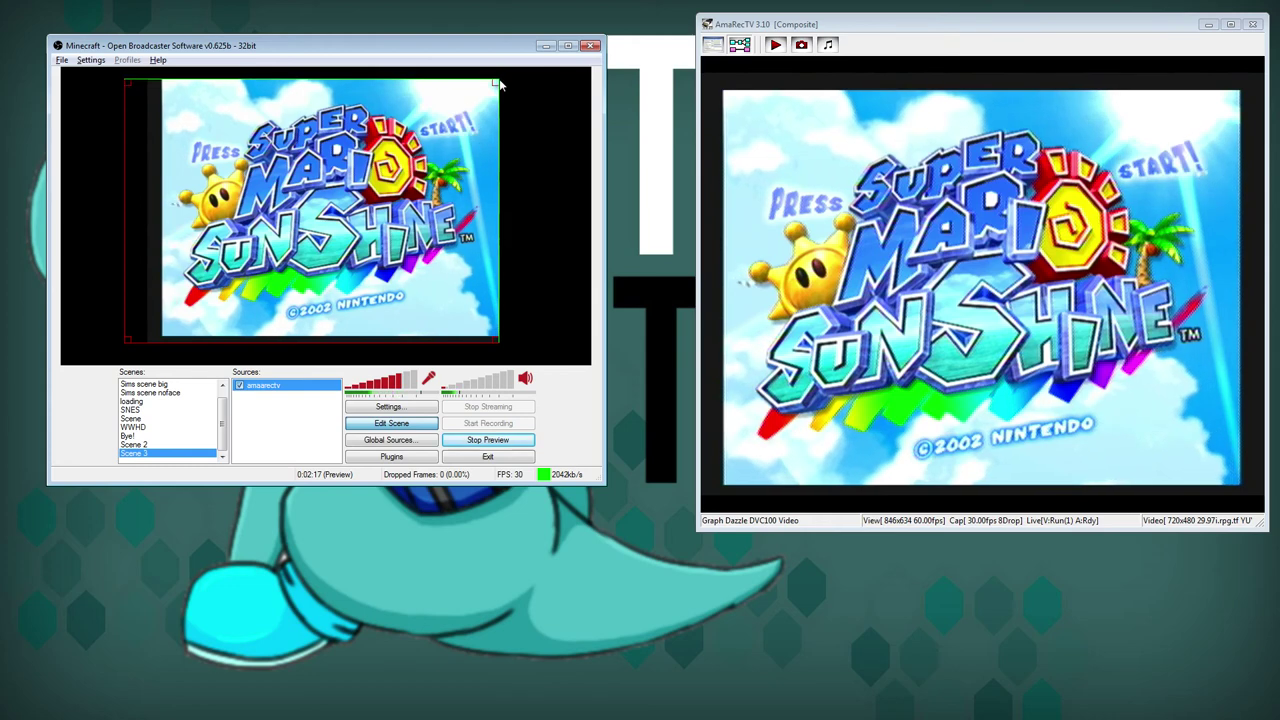
{"action": "left_click_drag", "start_coordinate": [126, 341], "coordinate": [163, 338]}
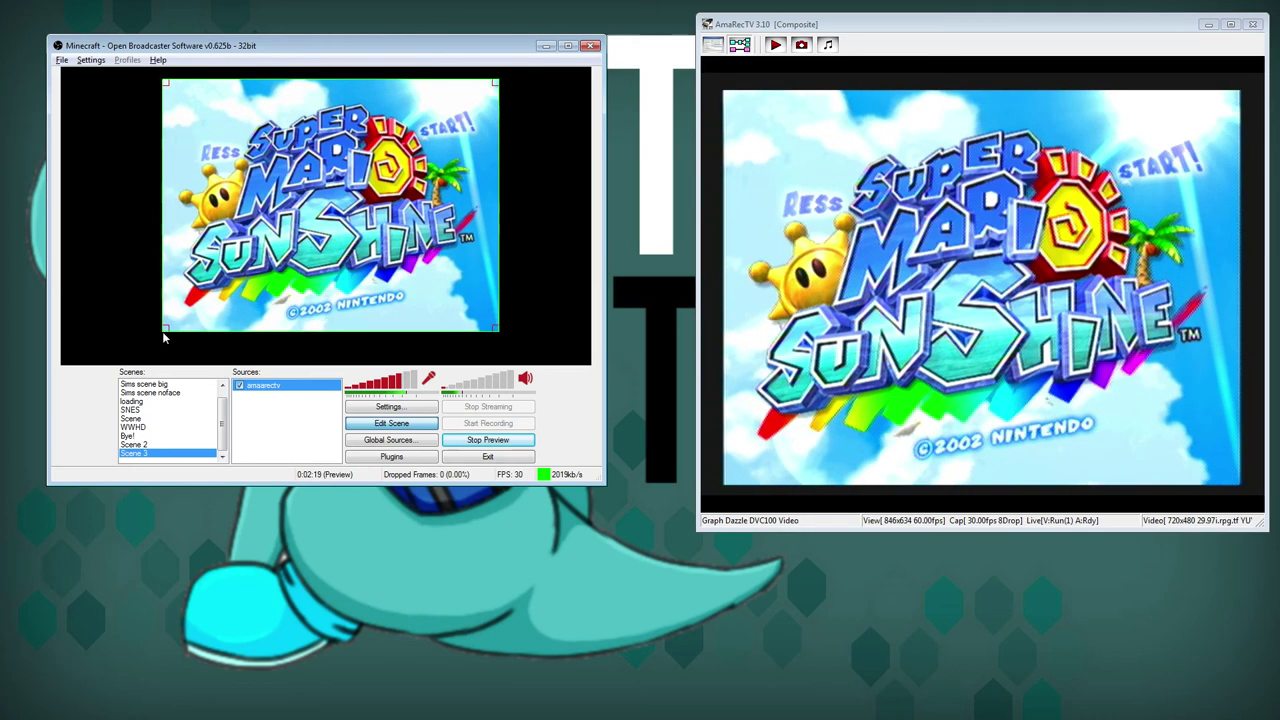
{"action": "left_click_drag", "start_coordinate": [256, 269], "coordinate": [348, 256]}
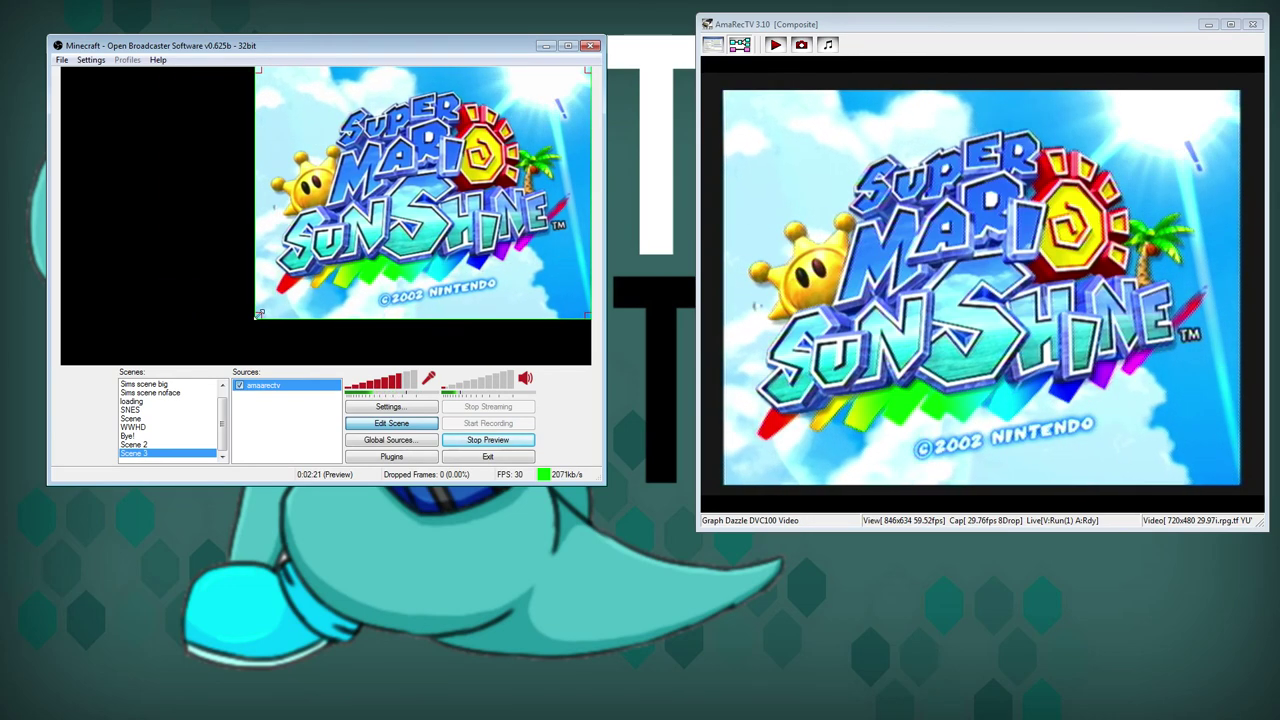
{"action": "left_click_drag", "start_coordinate": [252, 323], "coordinate": [183, 337]}
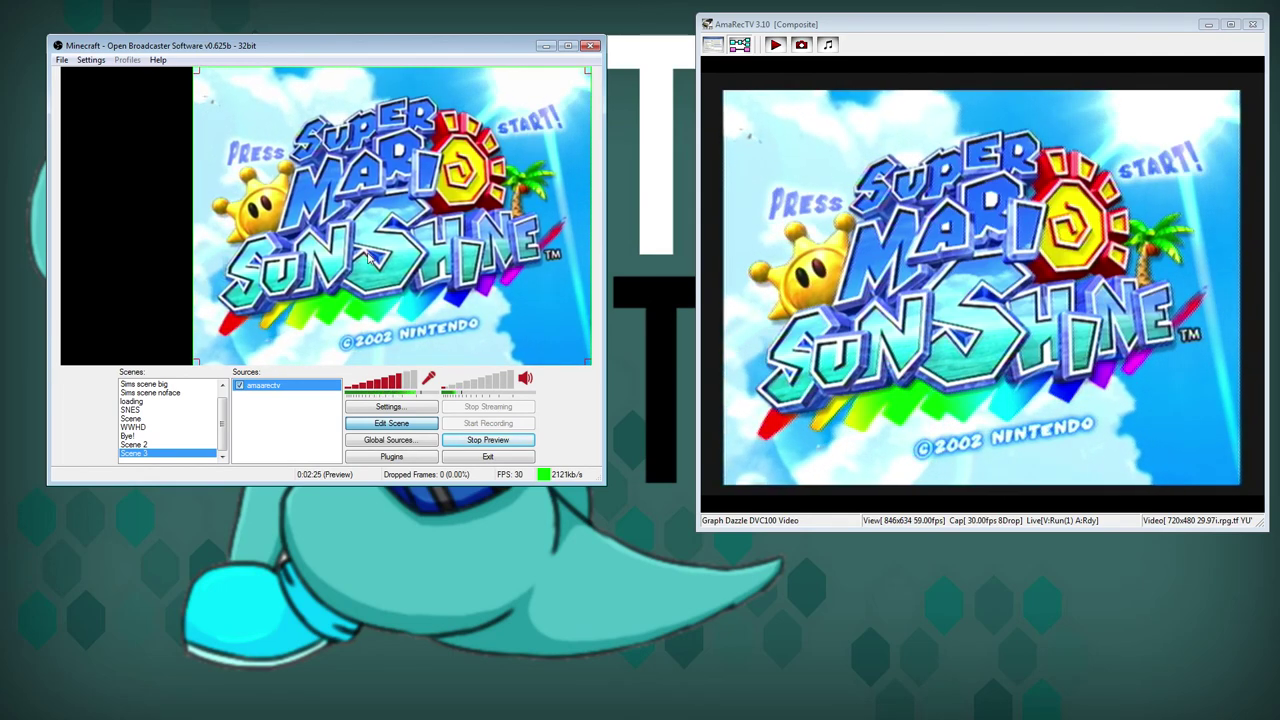